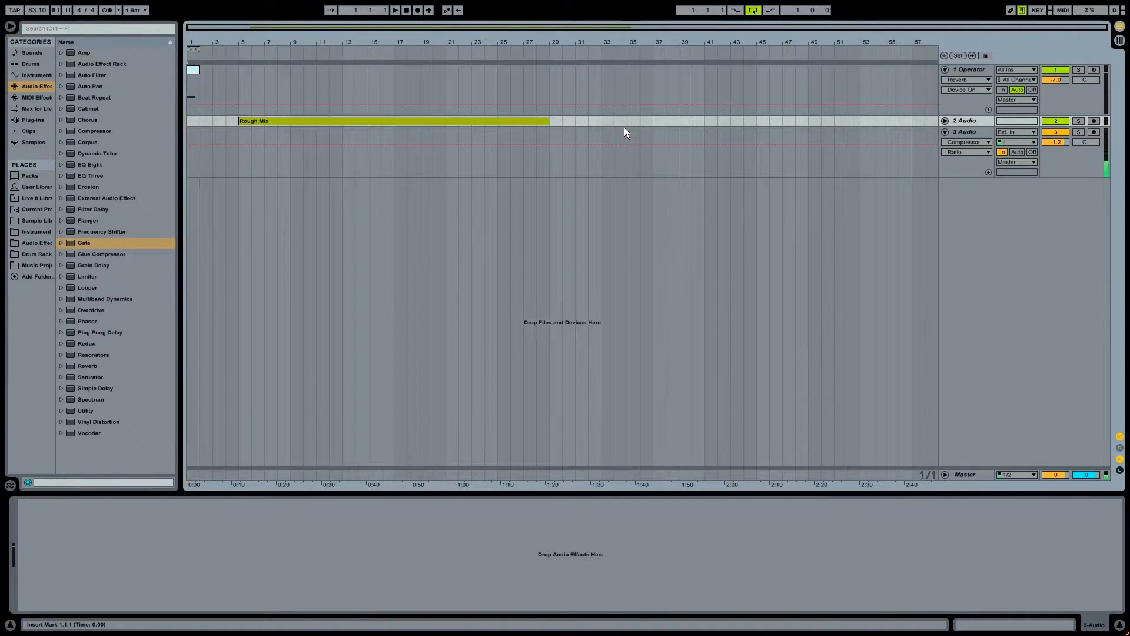
# - Unfold the 2 Audio track and play the Rough Mix clip from bar 5
pyautogui.click(950, 125)
pyautogui.click(350, 158)
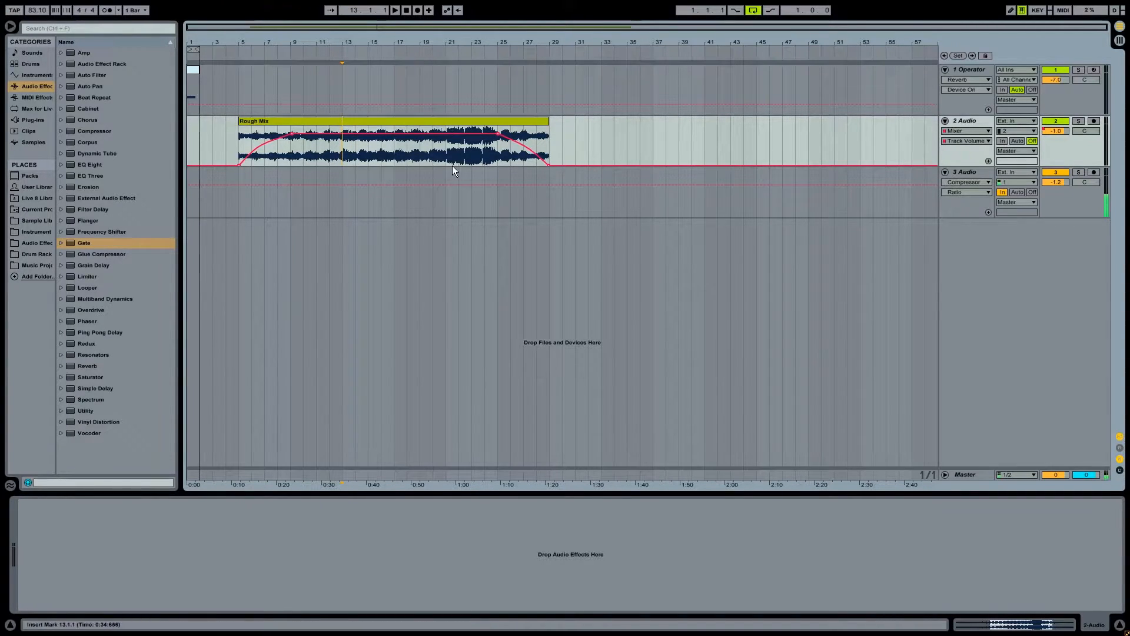
pyautogui.click(238, 141)
pyautogui.press('space')
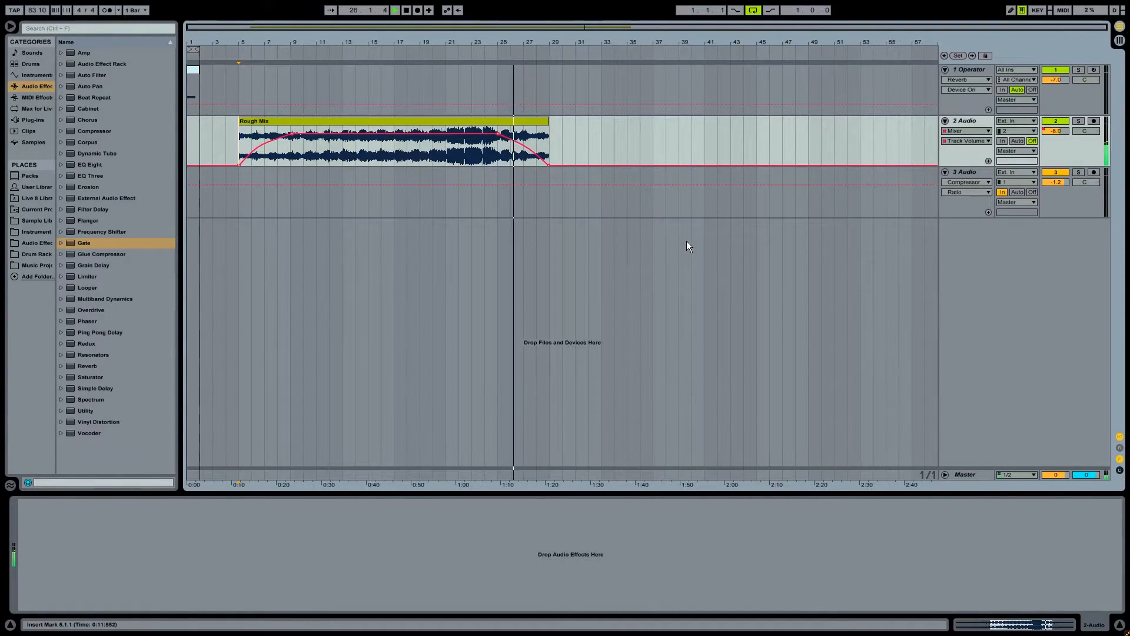
pyautogui.press('space')
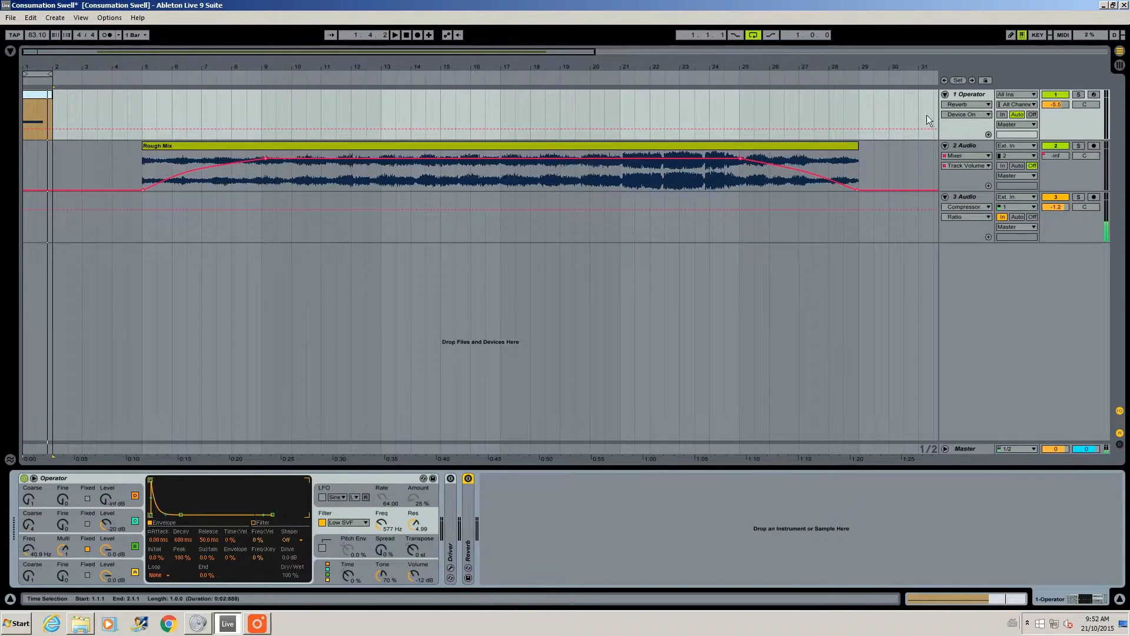
# - Examine the envelope settings of Operator's oscillators A and B
pyautogui.click(141, 476)
pyautogui.click(124, 576)
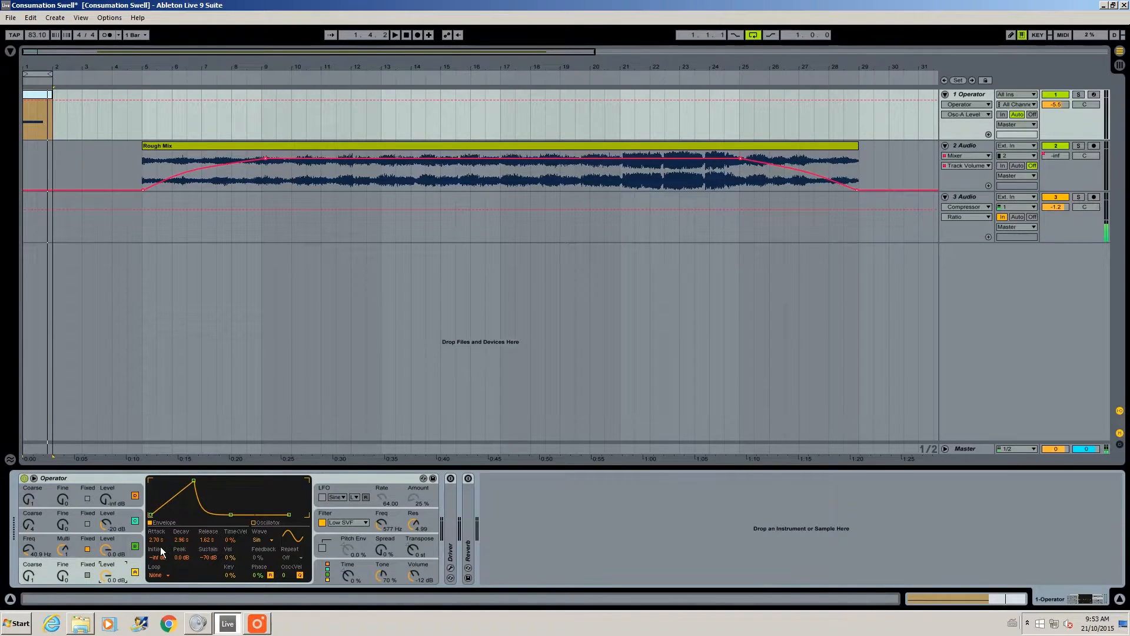
pyautogui.click(124, 545)
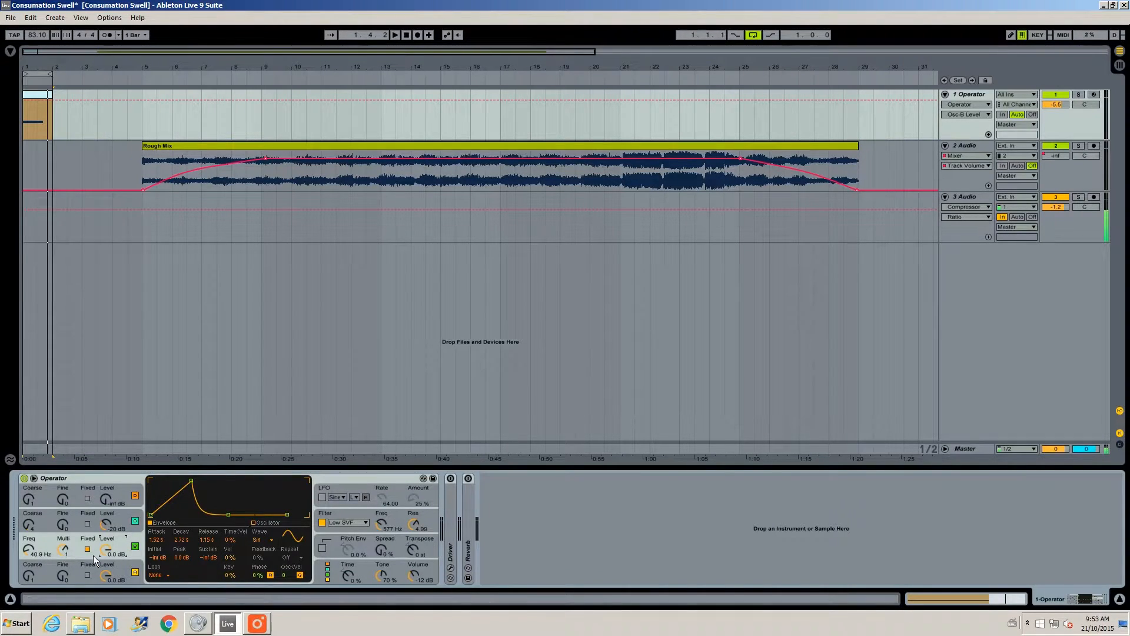
# - Set oscillator B's fixed frequency to 38.8 Hz and display oscillator C's envelope
pyautogui.moveTo(39, 557)
pyautogui.mouseDown()
pyautogui.moveTo(39, 548)
pyautogui.moveTo(40, 564)
pyautogui.mouseUp()
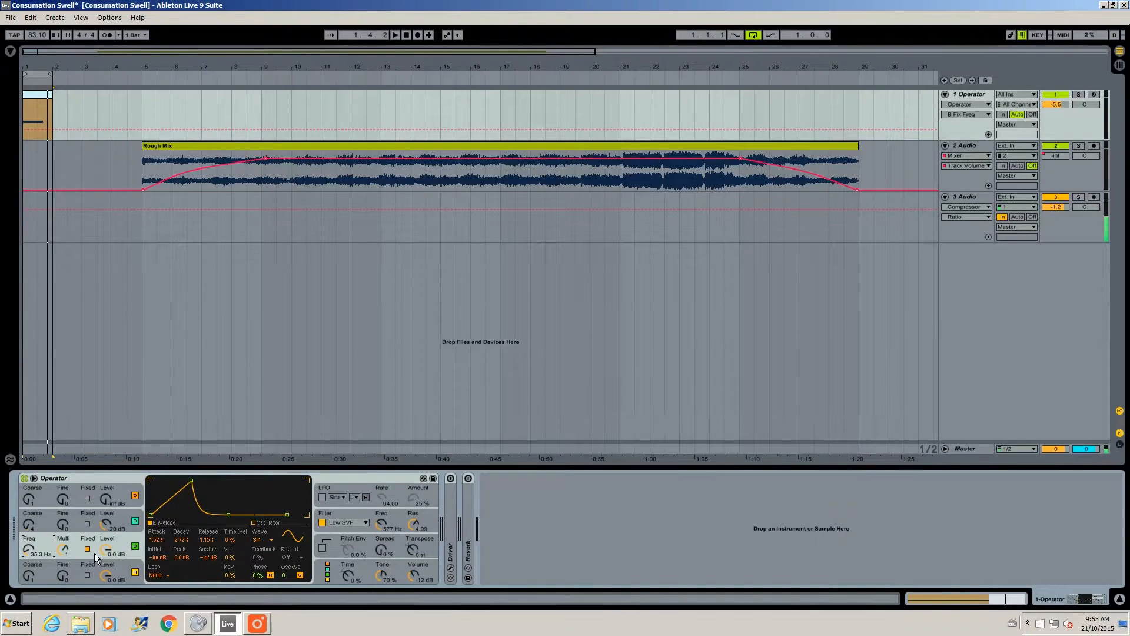
pyautogui.moveTo(43, 553); pyautogui.dragTo(36, 554)
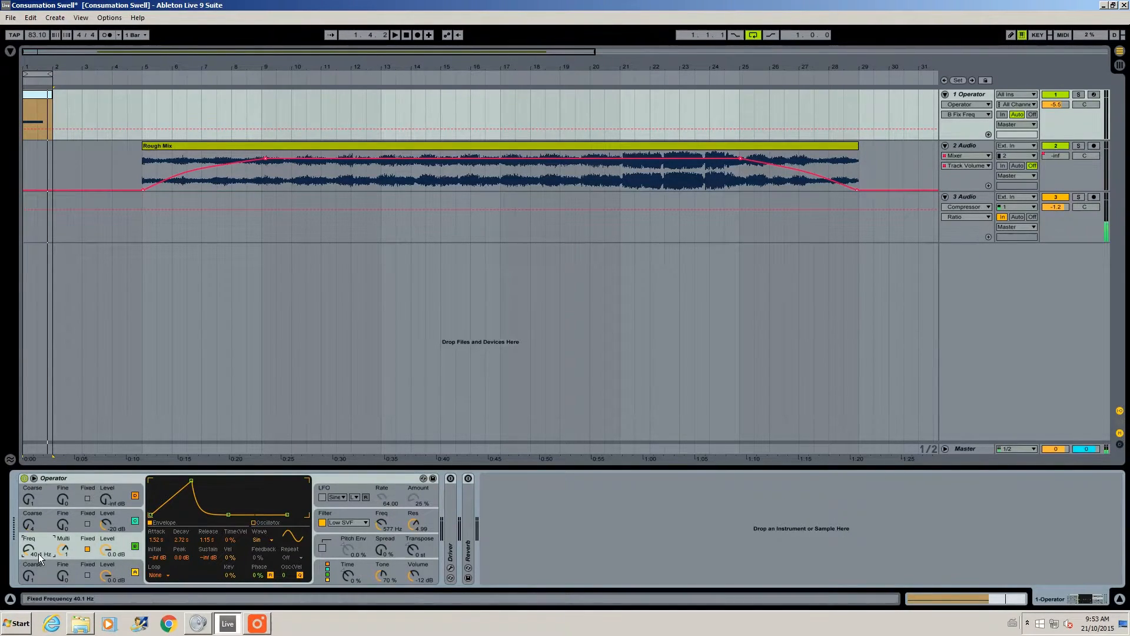
pyautogui.moveTo(38, 554); pyautogui.dragTo(39, 558)
pyautogui.click(125, 522)
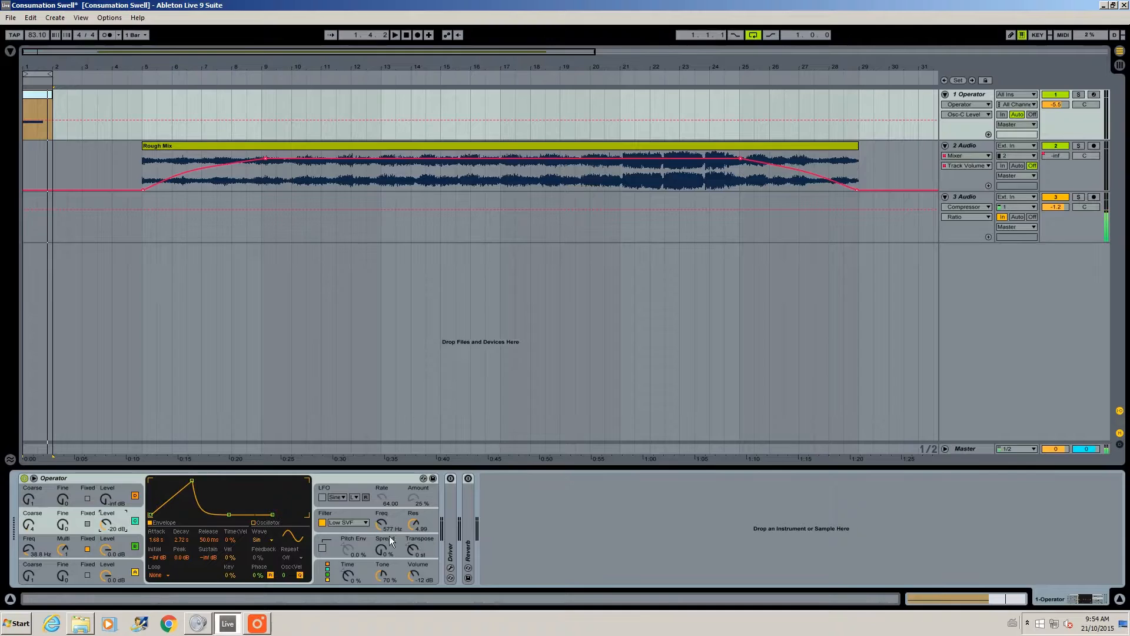
# - Raise Operator's volume to -8.3 dB and play the MIDI clip at bar 1
pyautogui.moveTo(424, 582)
pyautogui.mouseDown()
pyautogui.moveTo(423, 571)
pyautogui.moveTo(424, 581)
pyautogui.mouseUp()
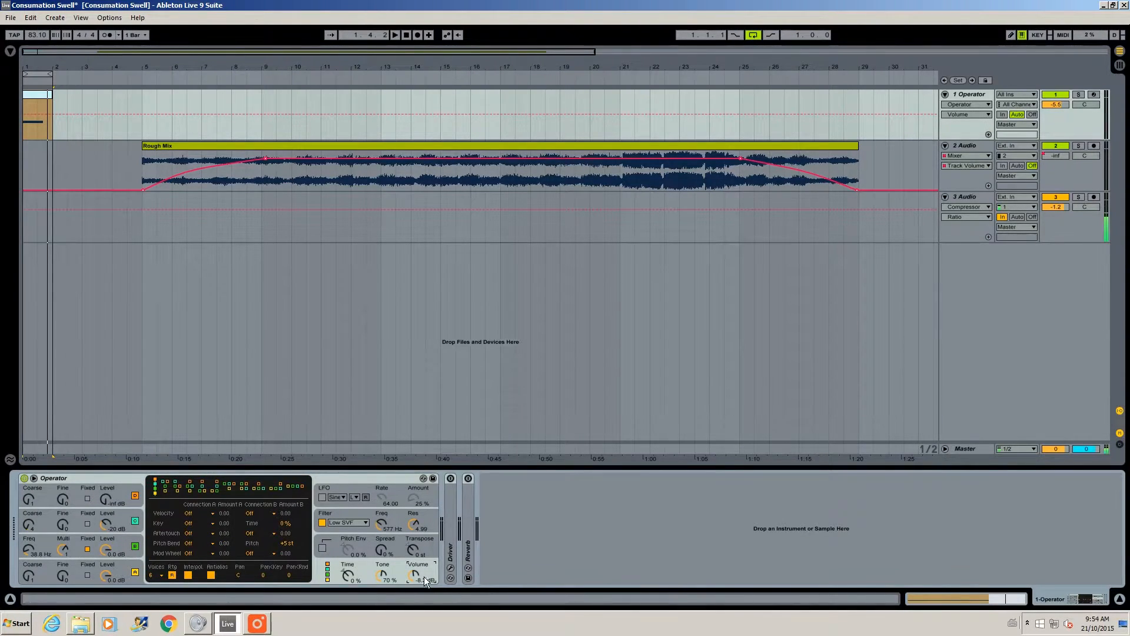
pyautogui.click(43, 97)
pyautogui.press('space')
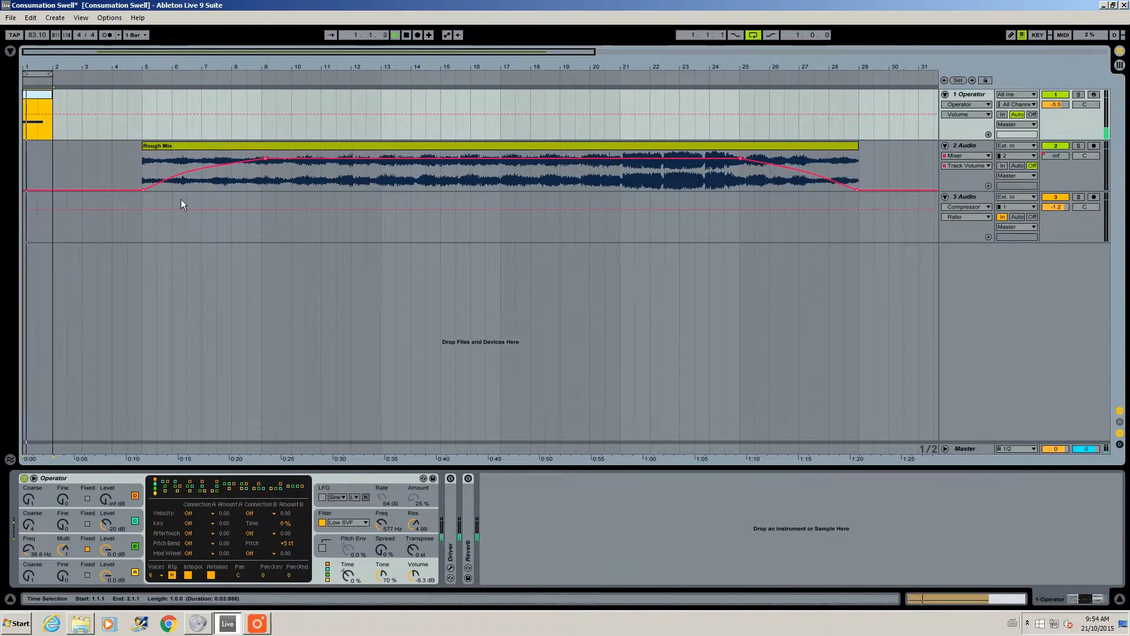
pyautogui.press('space')
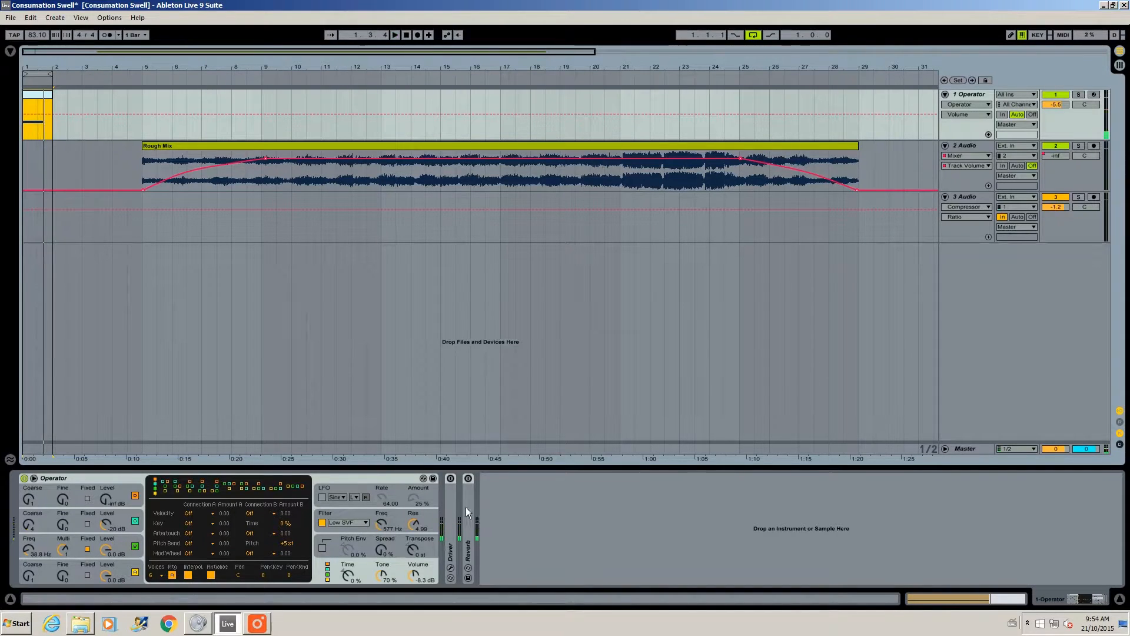
# - Display Operator's filter envelope and play the Rough Mix from bar 21
pyautogui.click(350, 522)
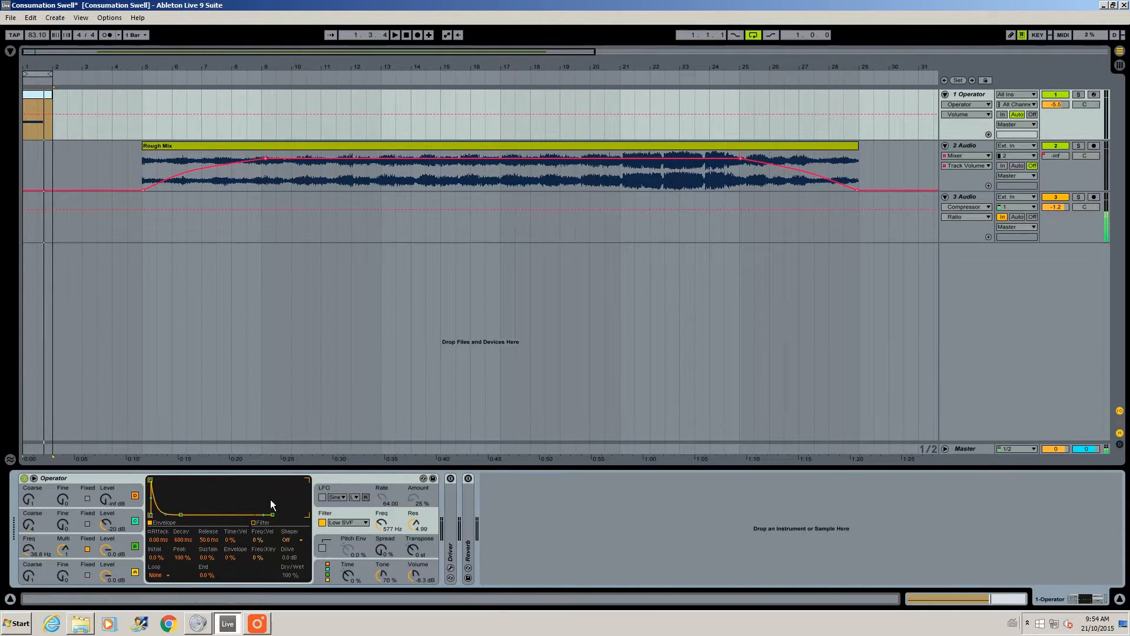
pyautogui.click(620, 181)
pyautogui.press('space')
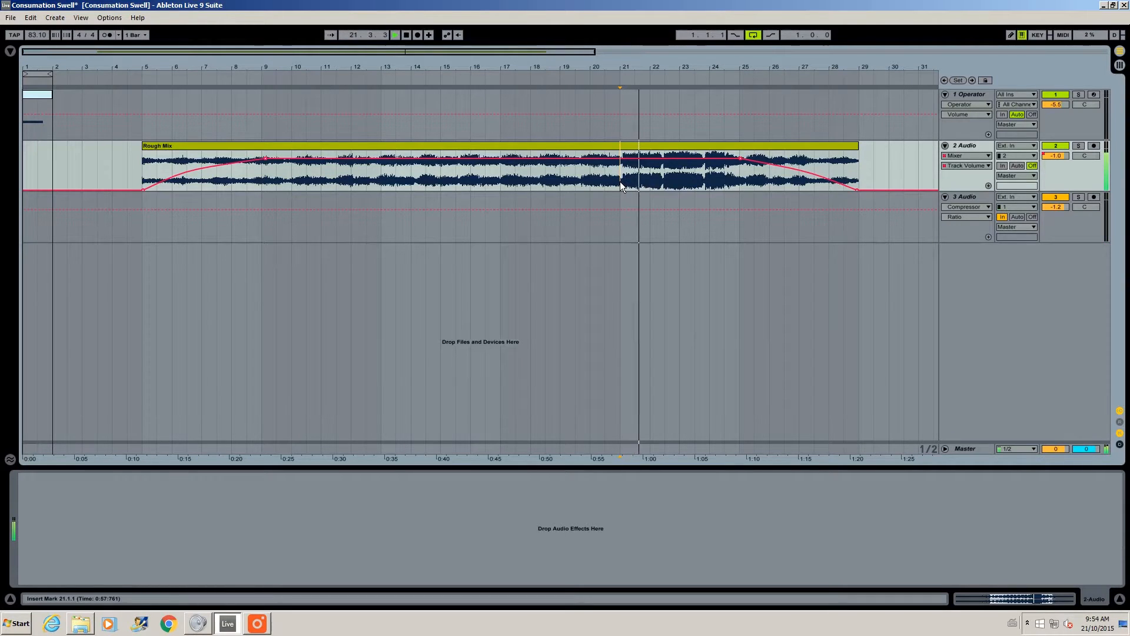
pyautogui.press('space')
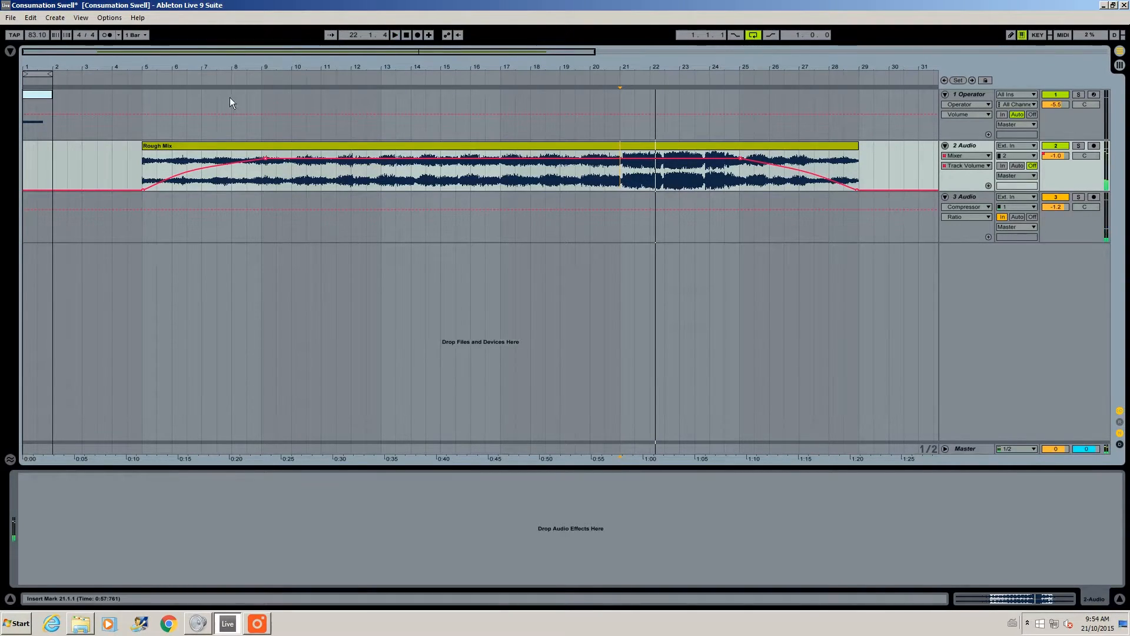
# - Expand and enable Driver on the Operator track, open its plug-in window and choose the Beast and Bass preset
pyautogui.click(47, 102)
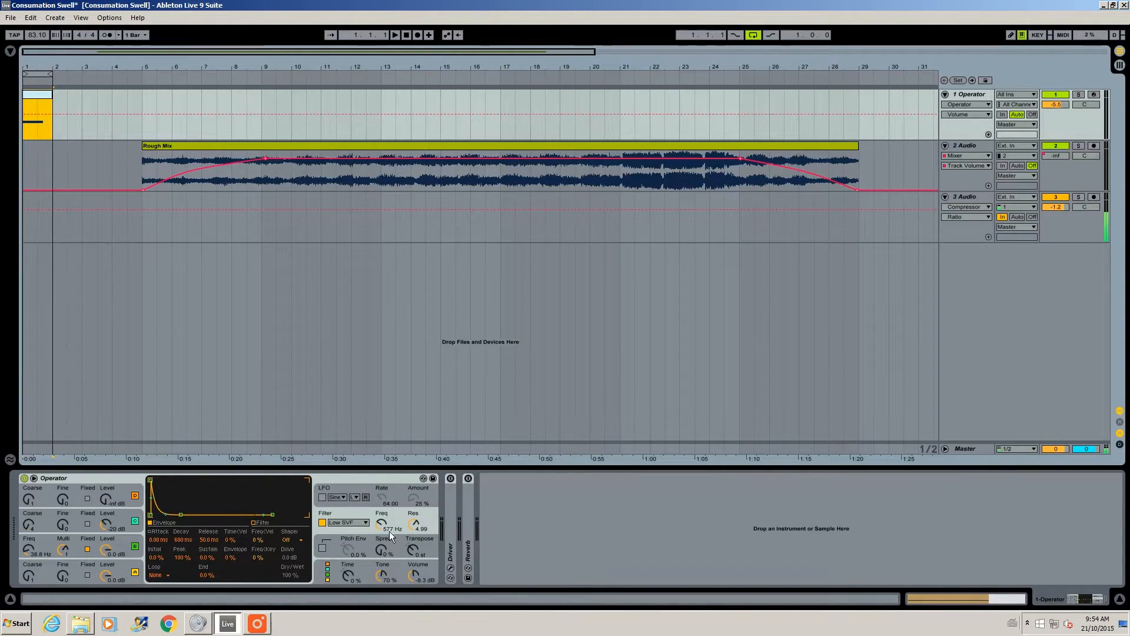
pyautogui.doubleClick(452, 497)
pyautogui.click(451, 478)
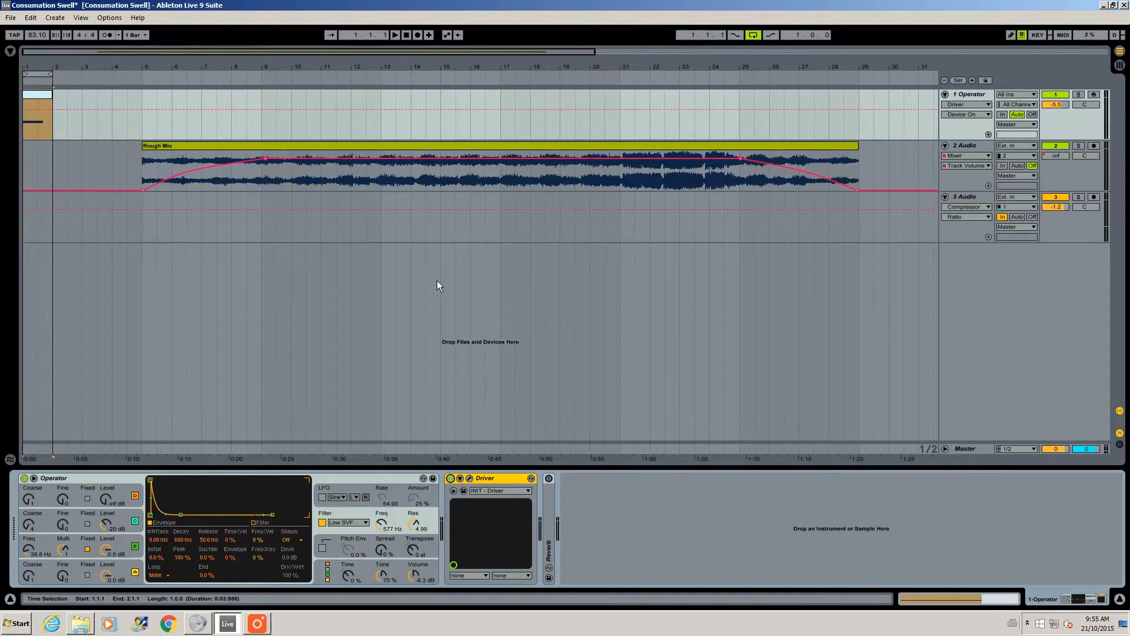
pyautogui.click(471, 481)
pyautogui.moveTo(480, 254); pyautogui.dragTo(419, 228)
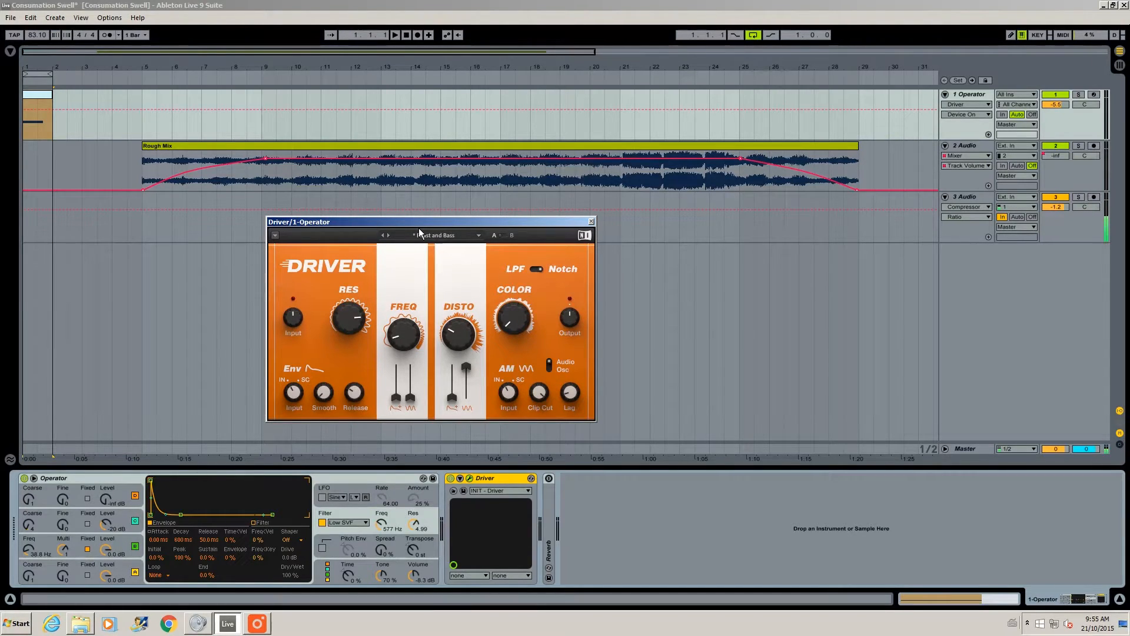
pyautogui.click(453, 240)
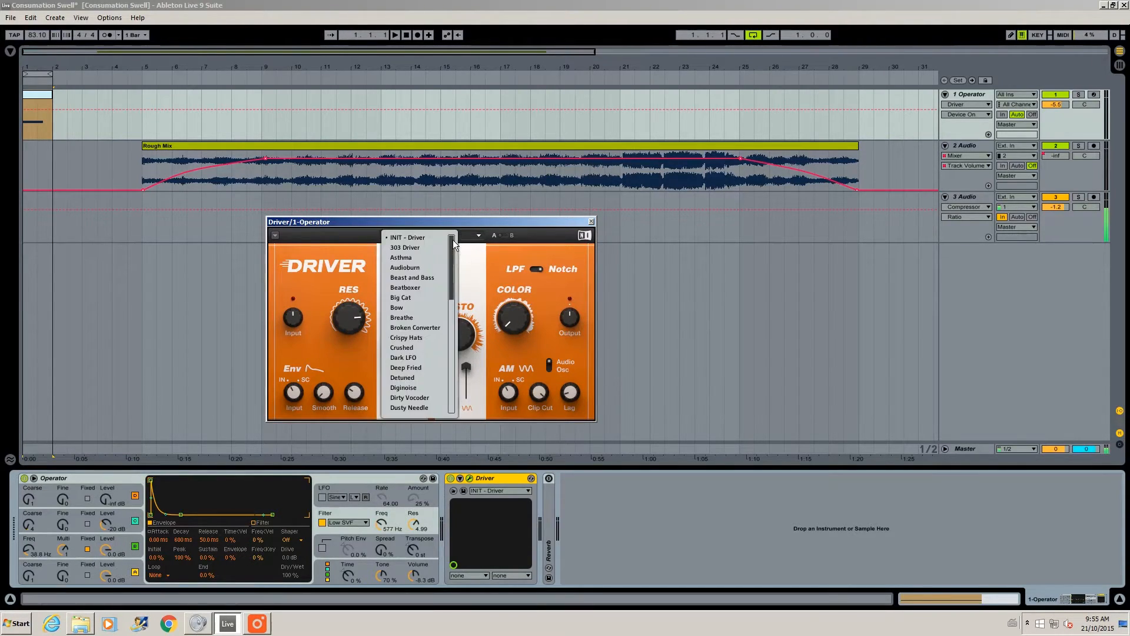
pyautogui.click(423, 282)
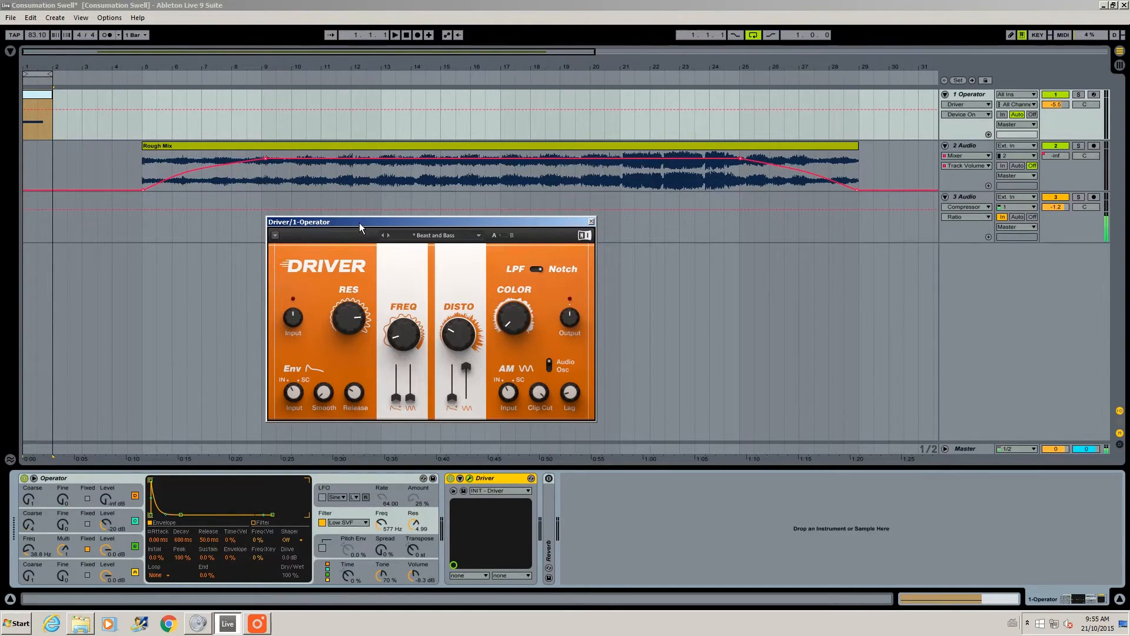
# - Play the Operator clip with Driver bypassed and set Operator's volume to -12 dB
pyautogui.click(455, 482)
pyautogui.press('space')
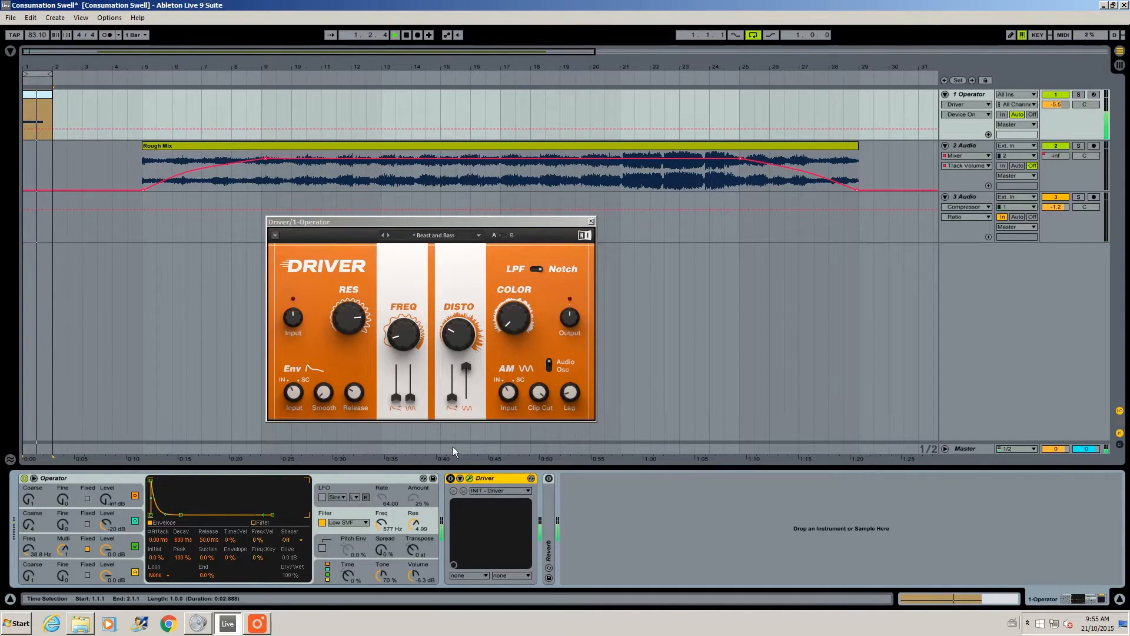
pyautogui.moveTo(420, 582); pyautogui.dragTo(419, 592)
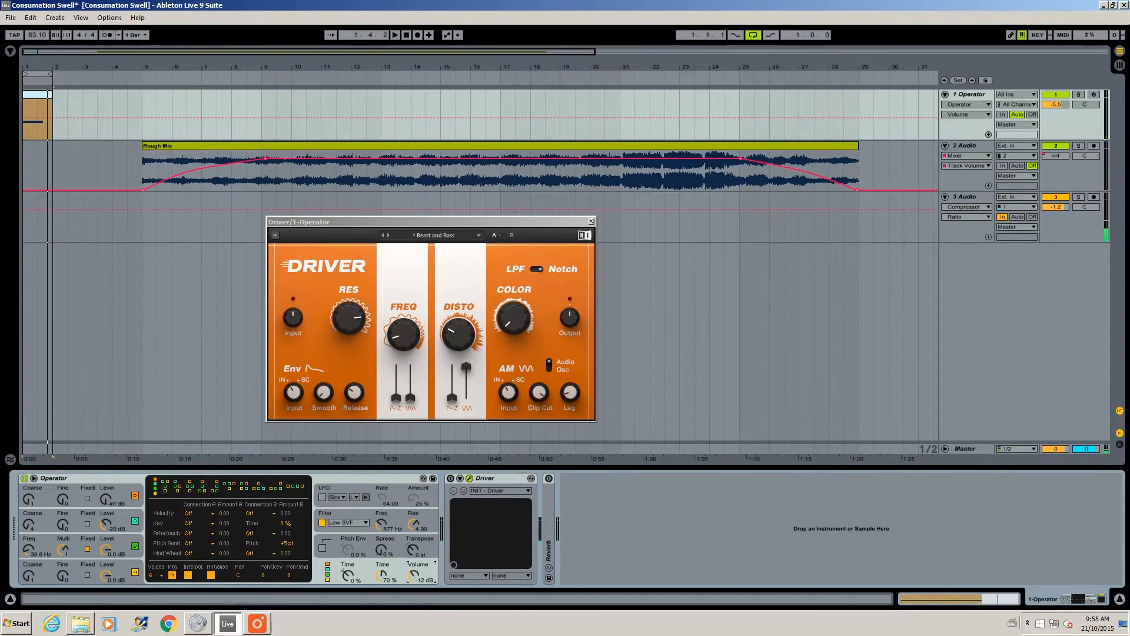
# - Re-enable Driver and play the Operator clip through the distortion
pyautogui.click(451, 478)
pyautogui.press('space')
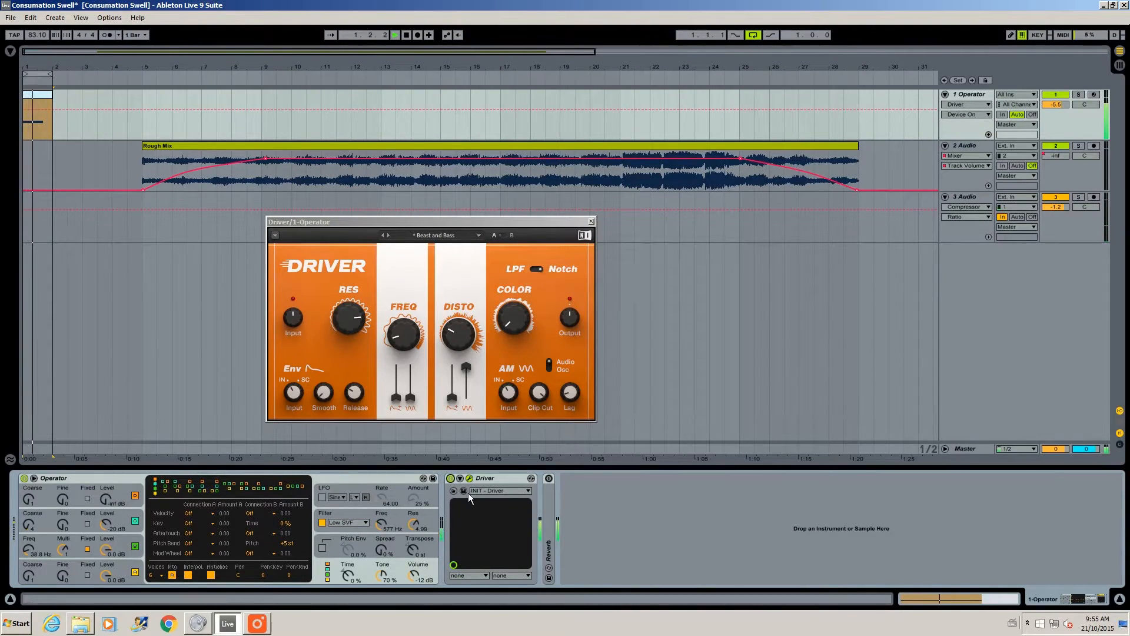
pyautogui.press('space')
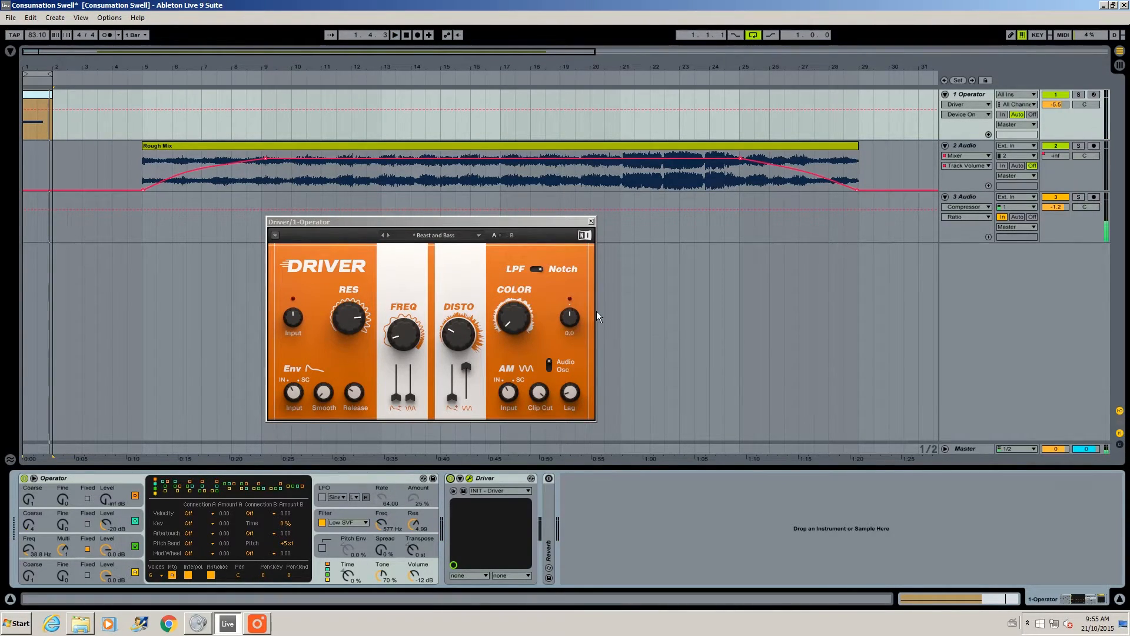
# - Expand the Reverb device and compare the Operator clip's sound with Reverb enabled and bypassed
pyautogui.click(550, 478)
pyautogui.doubleClick(555, 504)
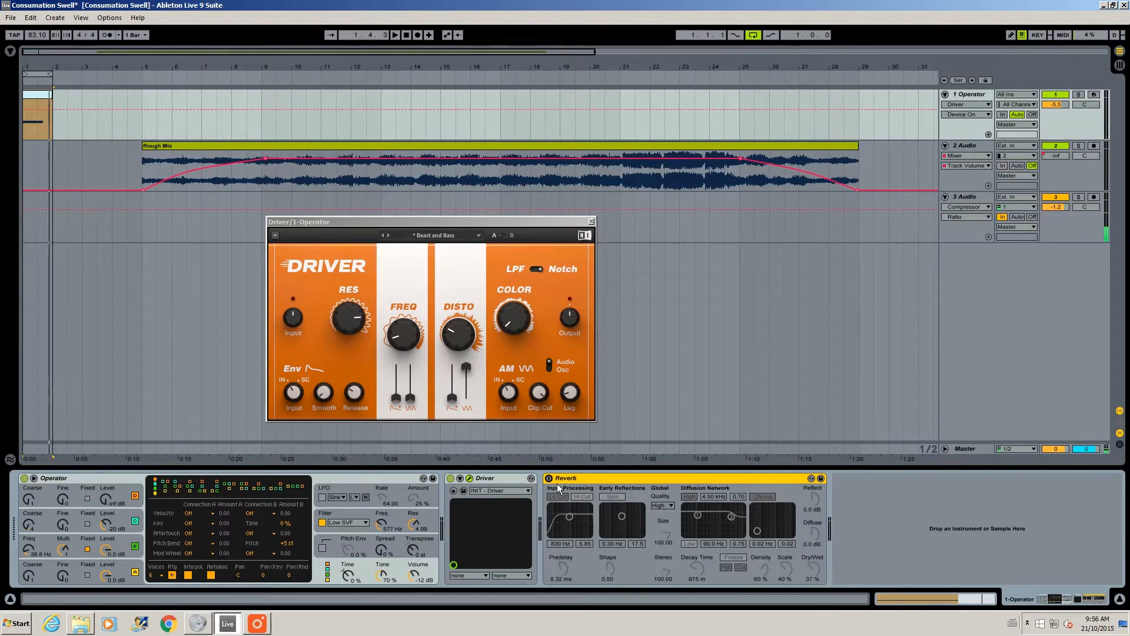
pyautogui.click(550, 479)
pyautogui.press('space')
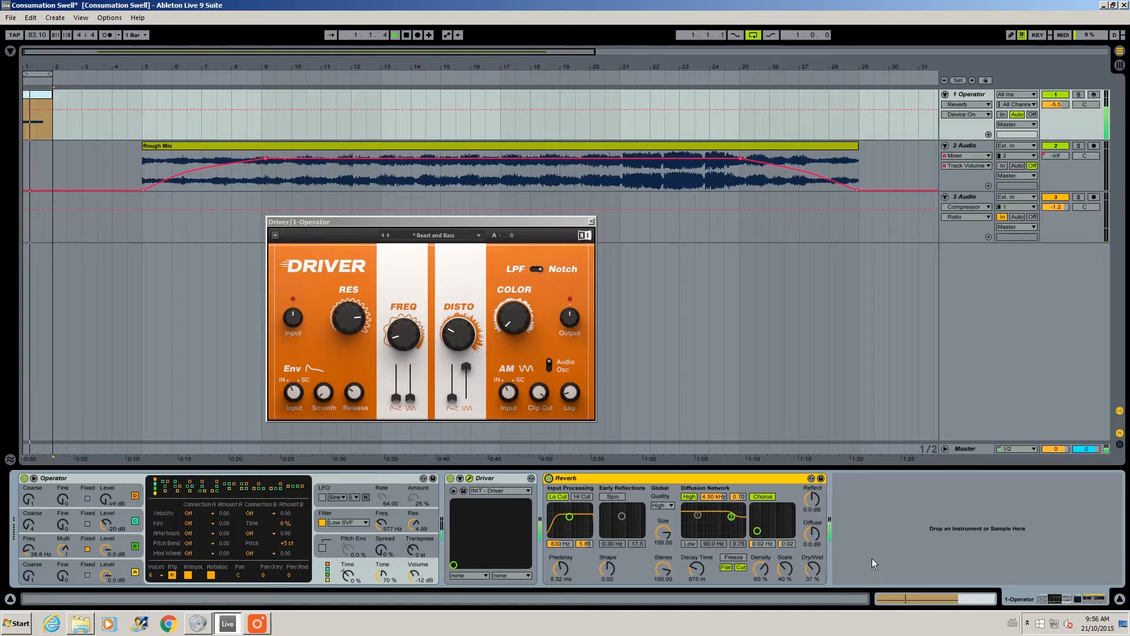
pyautogui.press('space')
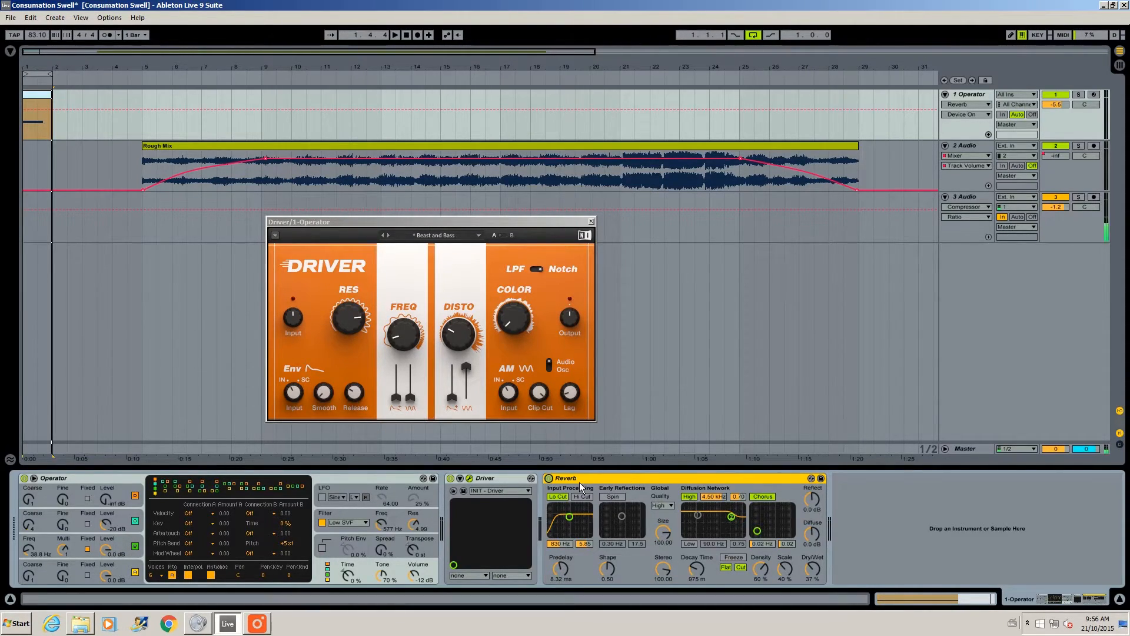
pyautogui.click(550, 478)
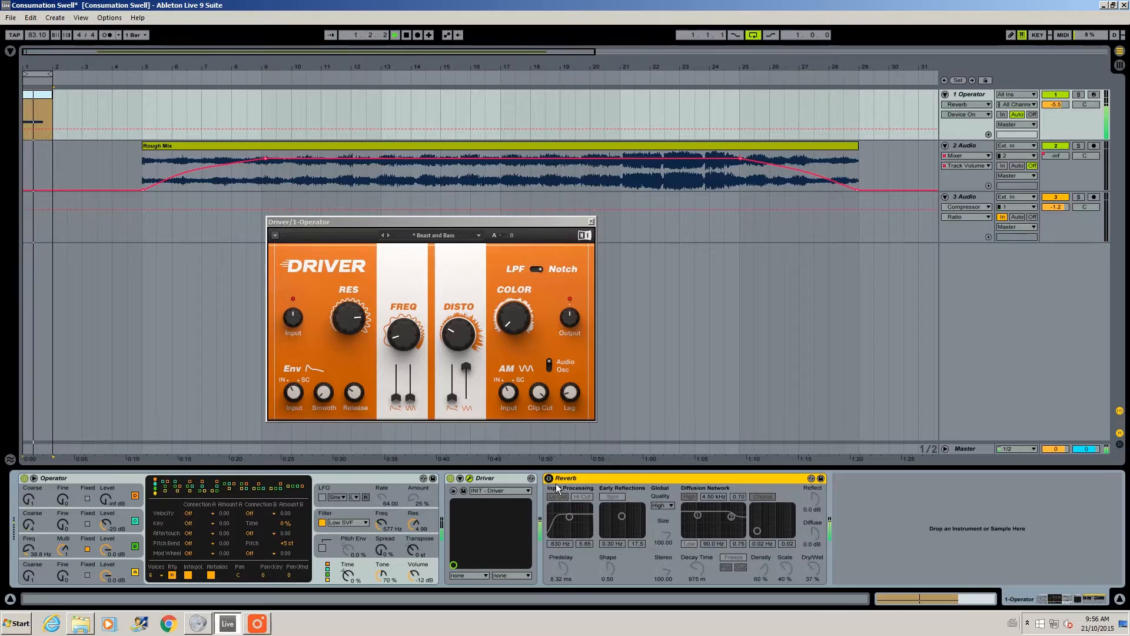
pyautogui.press('space')
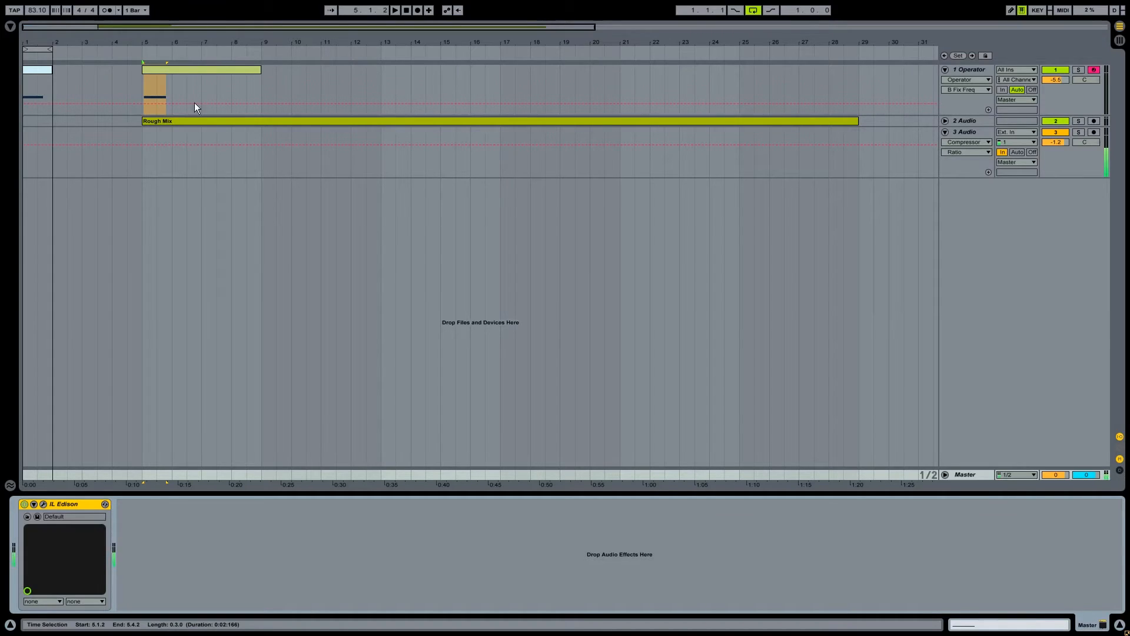
# - Open the Operator clip at bar 5 for note editing and shift its E0 note to start at 1.1.1
pyautogui.click(190, 77)
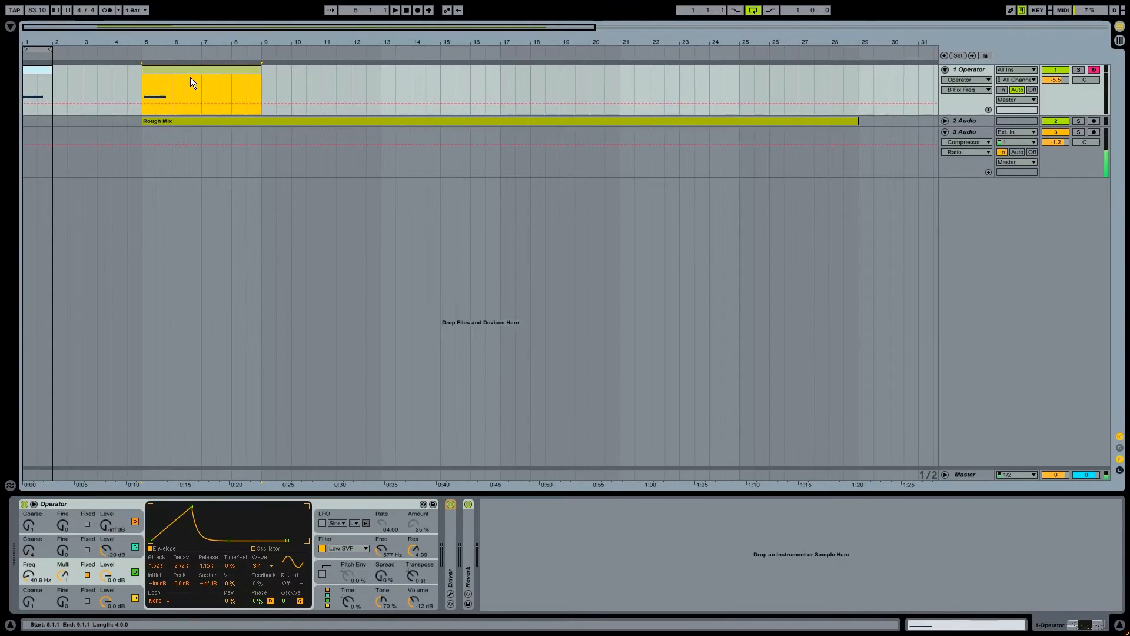
pyautogui.click(960, 626)
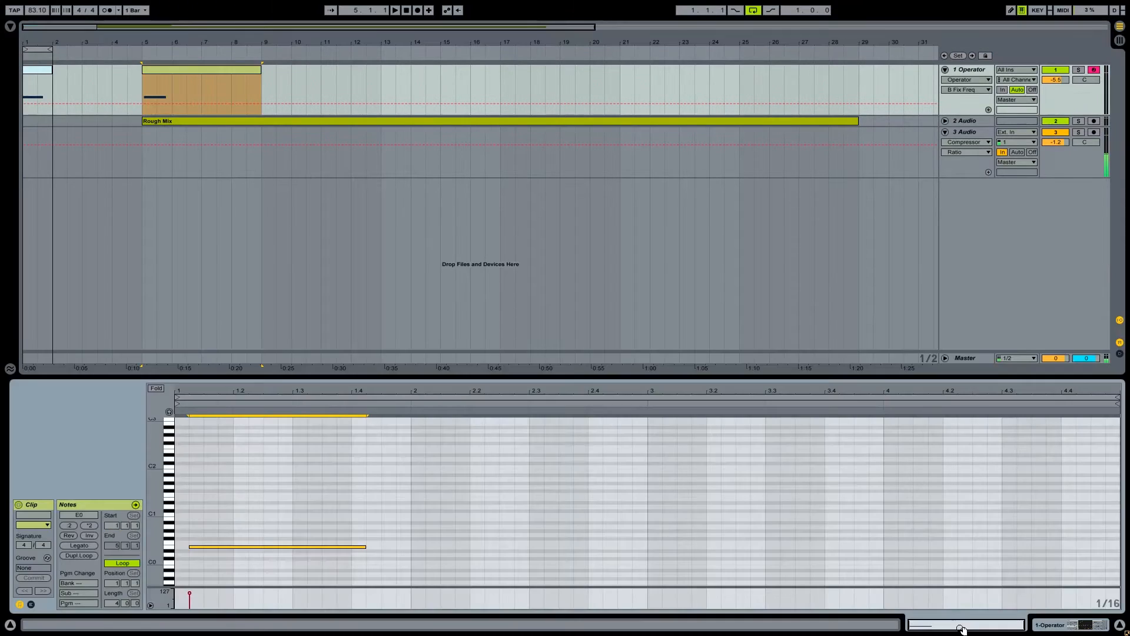
pyautogui.moveTo(270, 509); pyautogui.dragTo(279, 559)
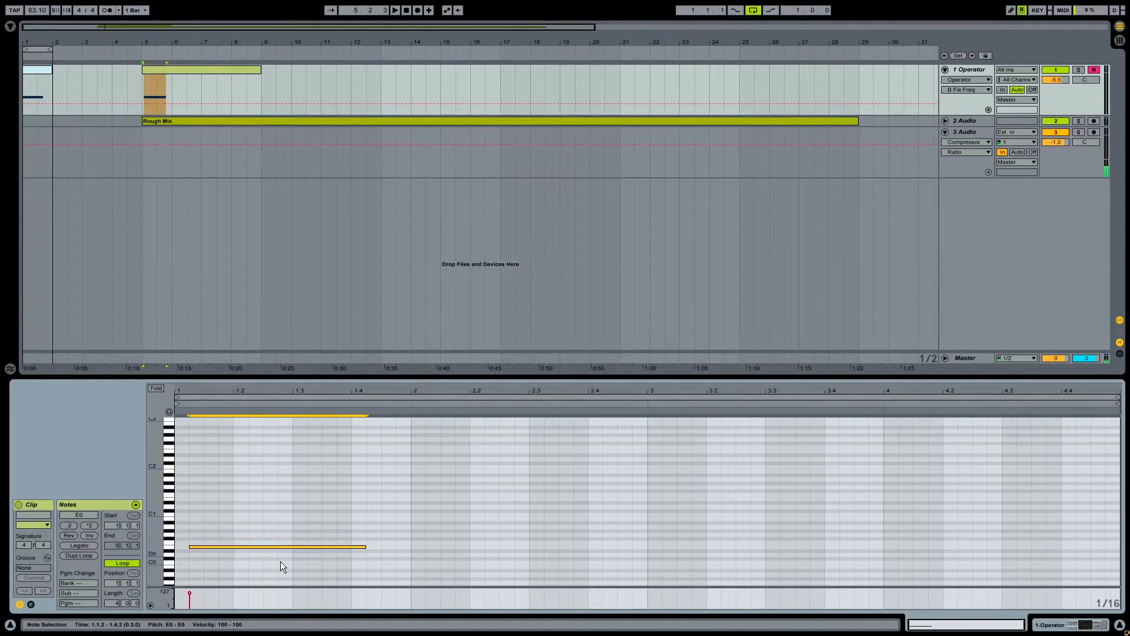
pyautogui.press('Left')
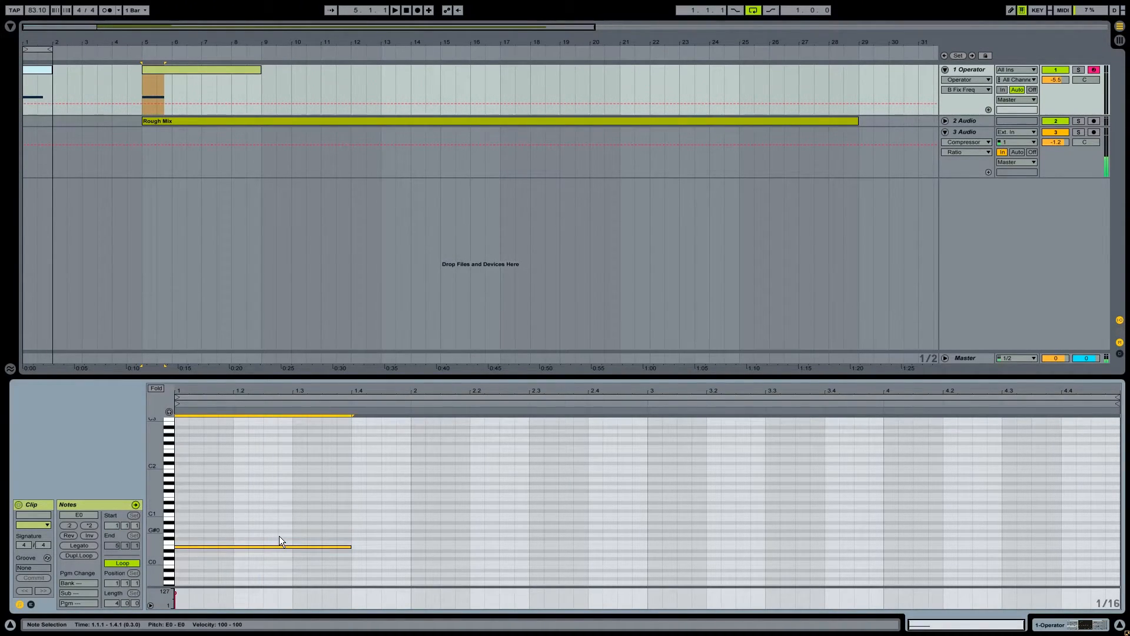
# - Add a second E0 note from 2.1.1 to 2.4.2 in the clip
pyautogui.doubleClick(419, 548)
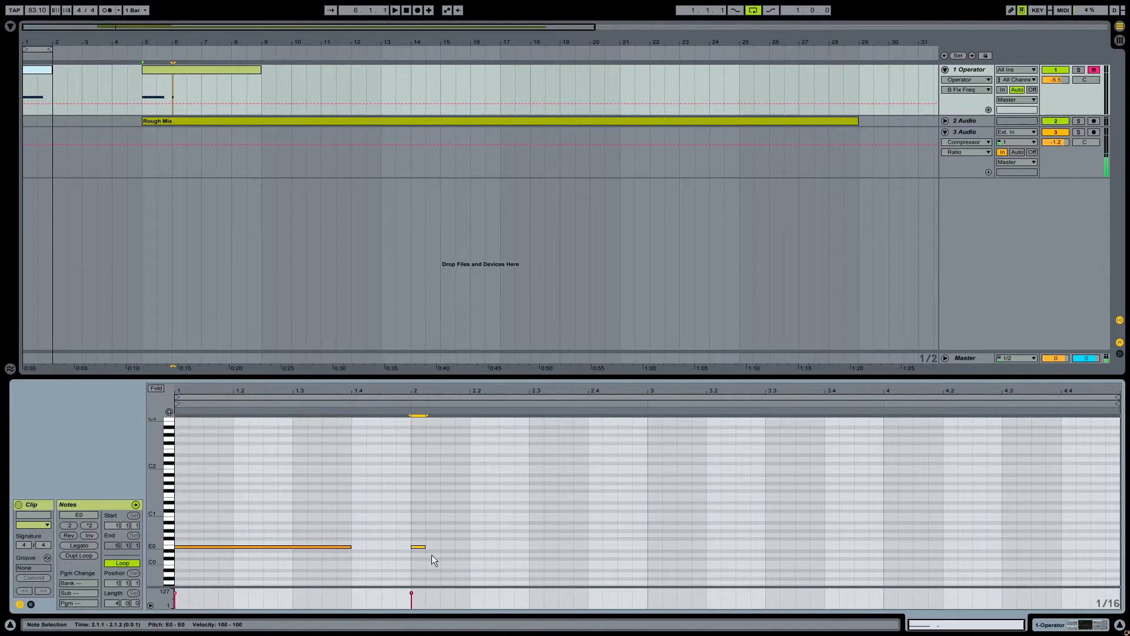
pyautogui.moveTo(425, 547); pyautogui.dragTo(654, 565)
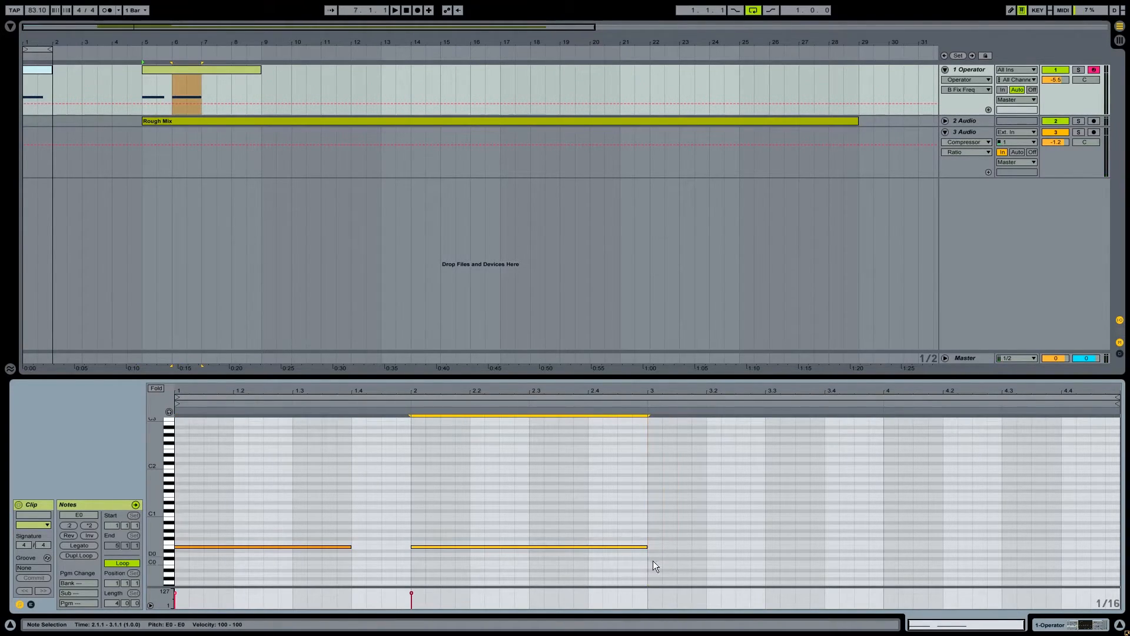
pyautogui.hotkey('shift', 'Left')
pyautogui.hotkey('shift', 'Left')
pyautogui.hotkey('shift', 'Left')
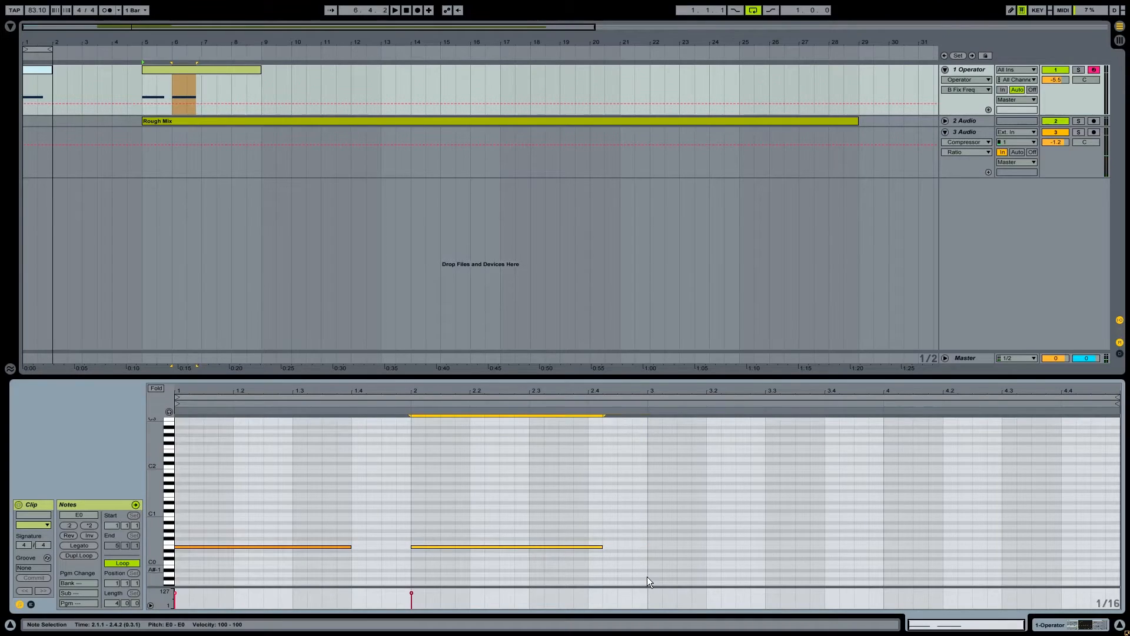
# - Copy the E0 note to 3.1.1 and 4.1.1 in the clip, and loop the arrangement from bar 5 to bar 9
pyautogui.moveTo(462, 548); pyautogui.dragTo(933, 548)
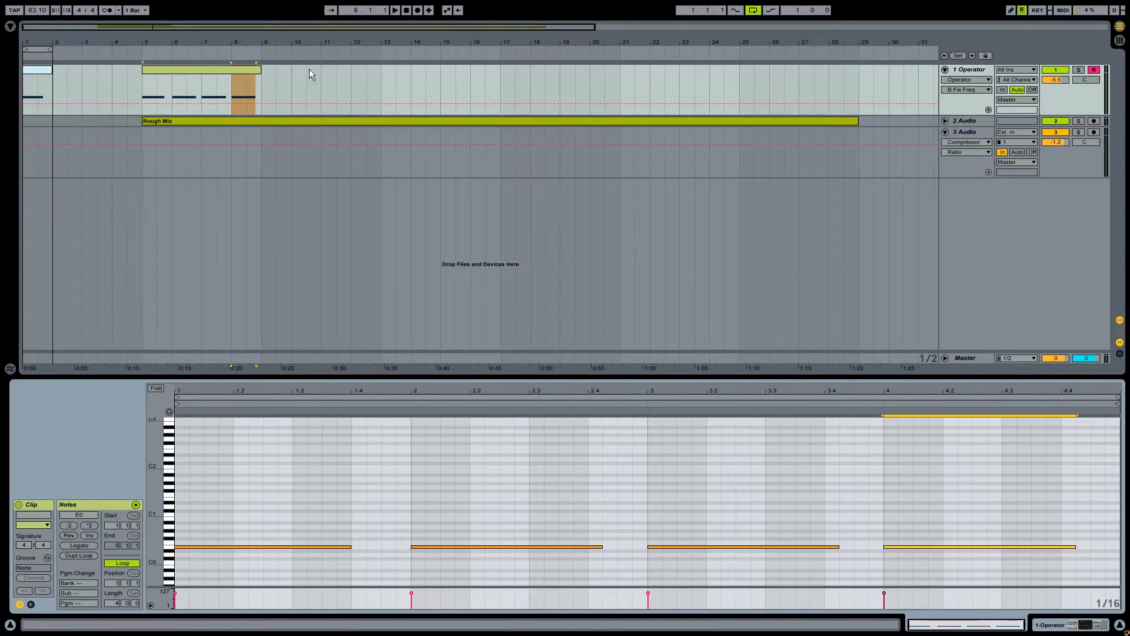
pyautogui.moveTo(43, 51); pyautogui.dragTo(262, 62)
# - Play the looped section with the rough mix and set the Operator track's volume to -2.3 dB
pyautogui.press('space')
pyautogui.press('space')
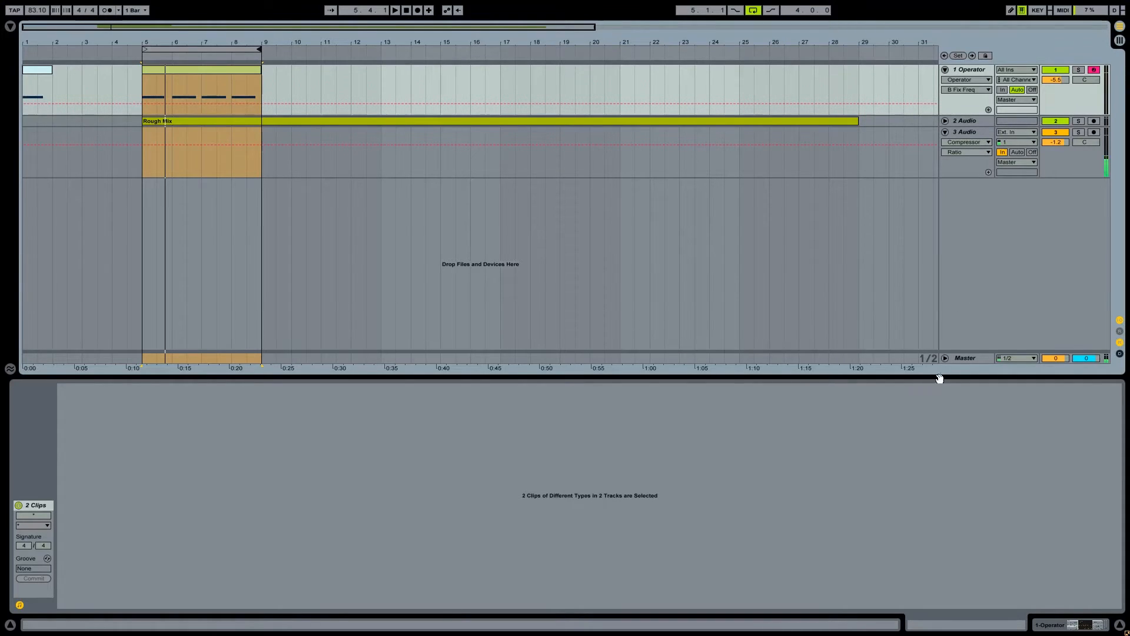
pyautogui.press('Tab')
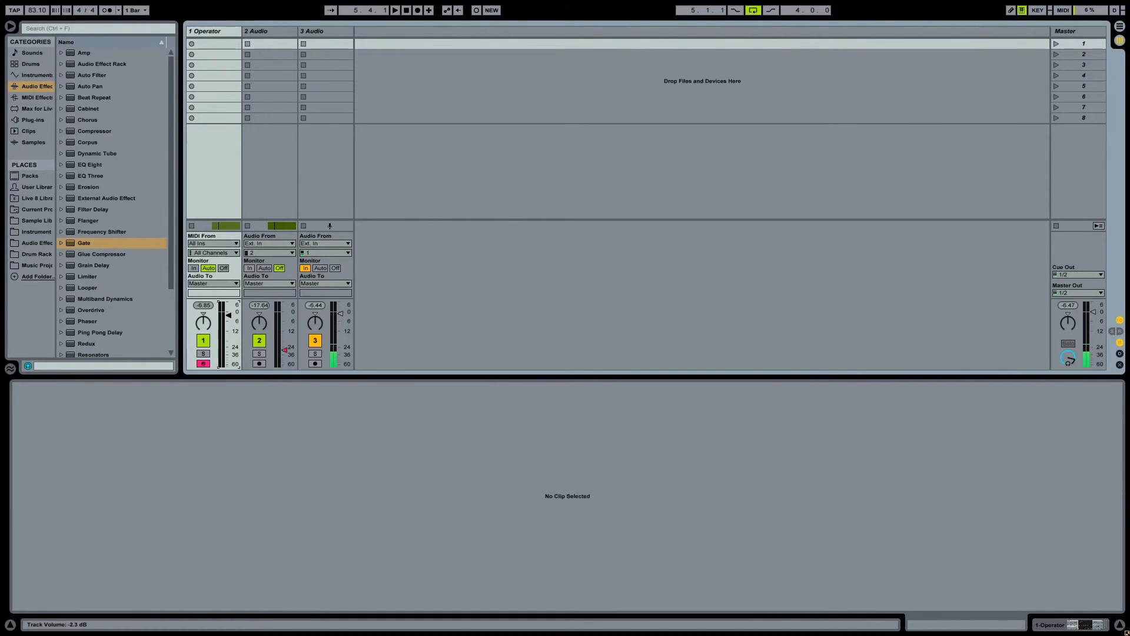
pyautogui.press('Tab')
pyautogui.press('space')
pyautogui.press('space')
# - Automate Operator's filter frequency to rise from a low value at bar 5 to 577 Hz at bar 8
pyautogui.hotkey('shift', 'Tab')
pyautogui.press('Delete')
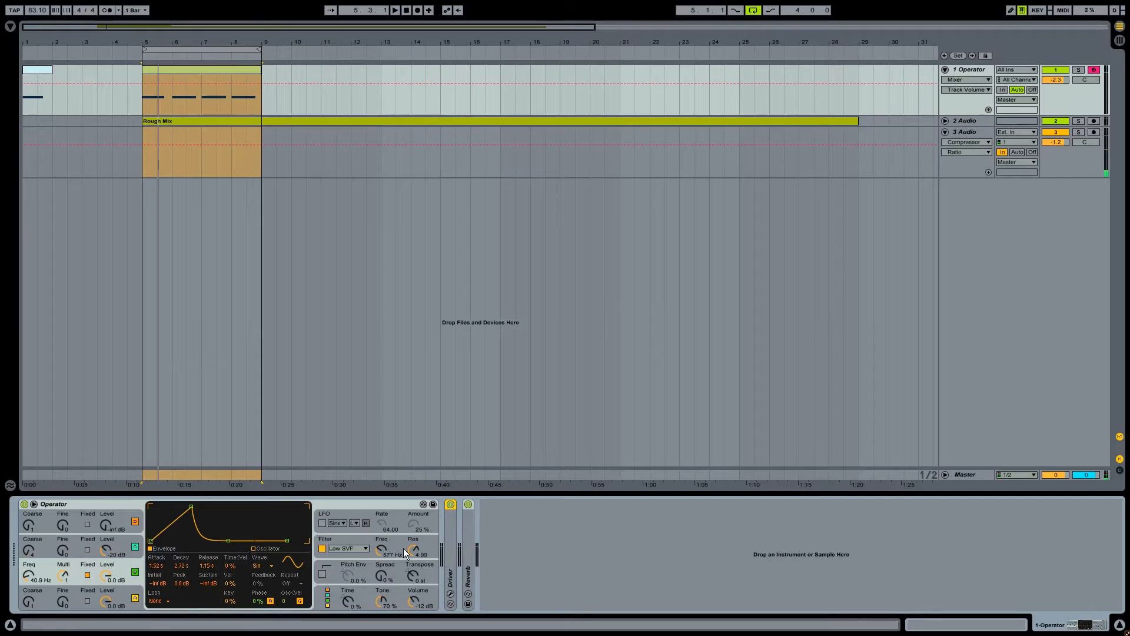
pyautogui.click(365, 545)
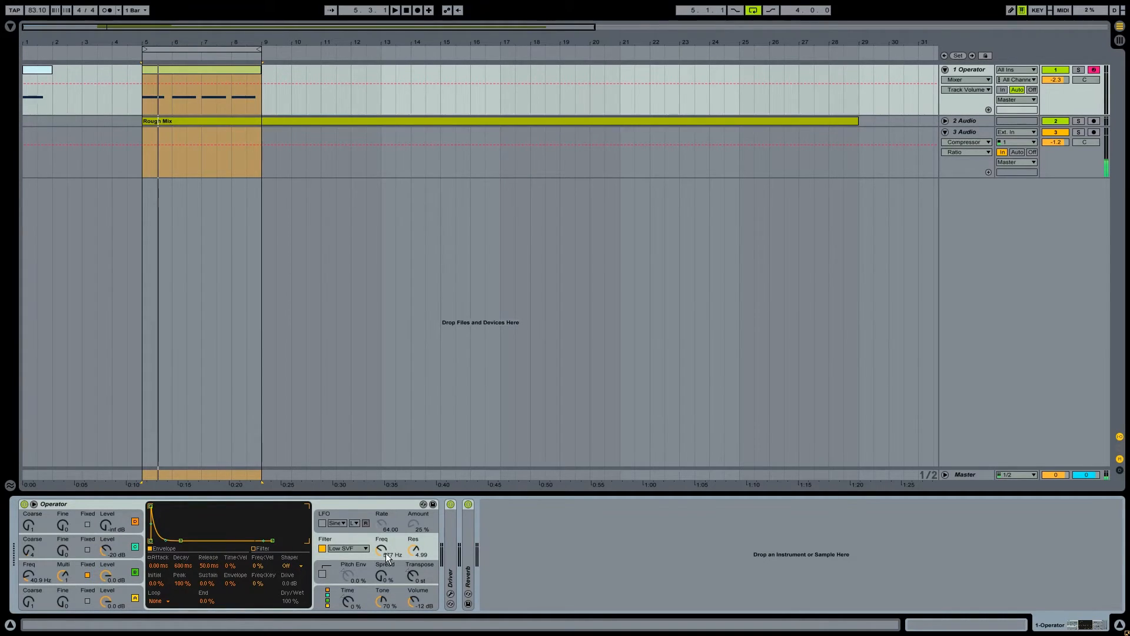
pyautogui.click(382, 548)
pyautogui.click(235, 97)
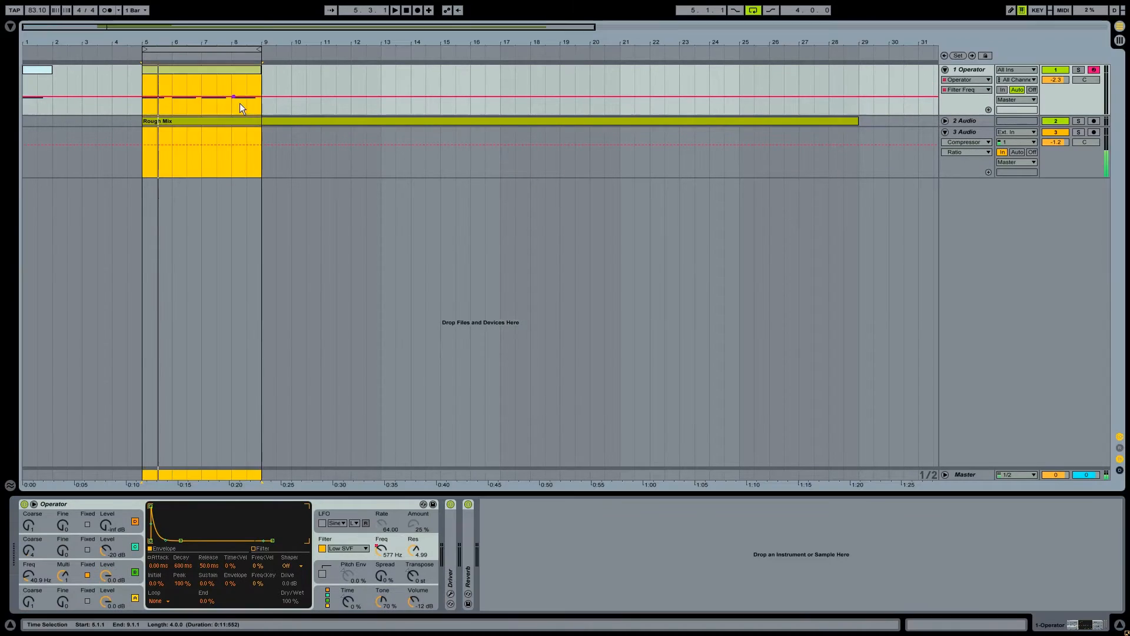
pyautogui.moveTo(143, 98); pyautogui.dragTo(143, 111)
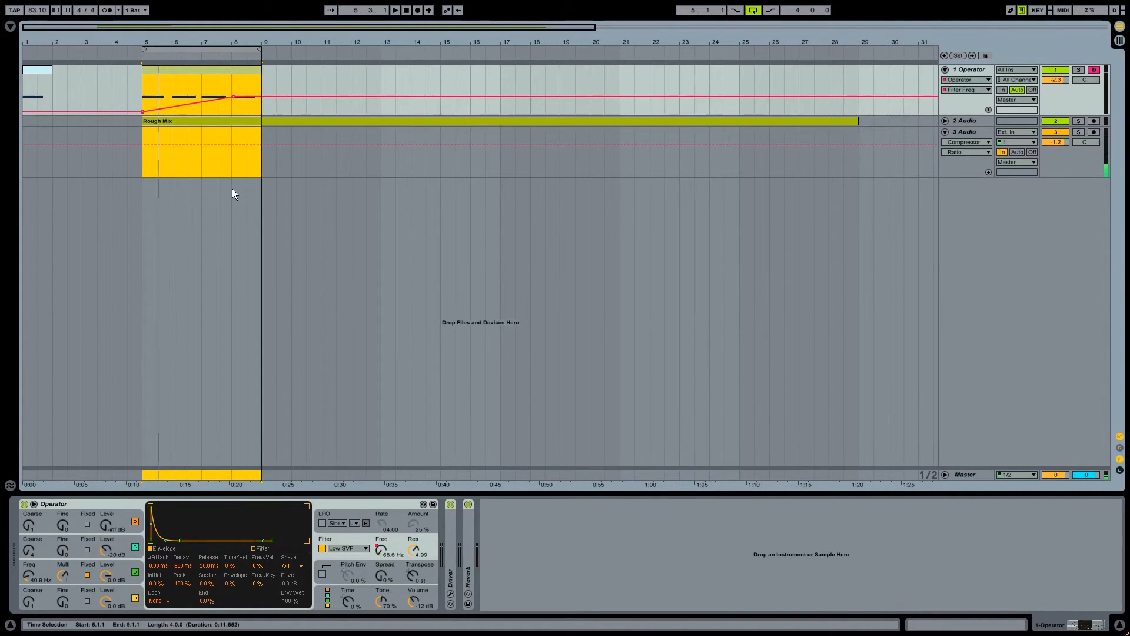
# - Play the Operator clip from bar 5 to hear the filter frequency sweep
pyautogui.click(147, 88)
pyautogui.press('space')
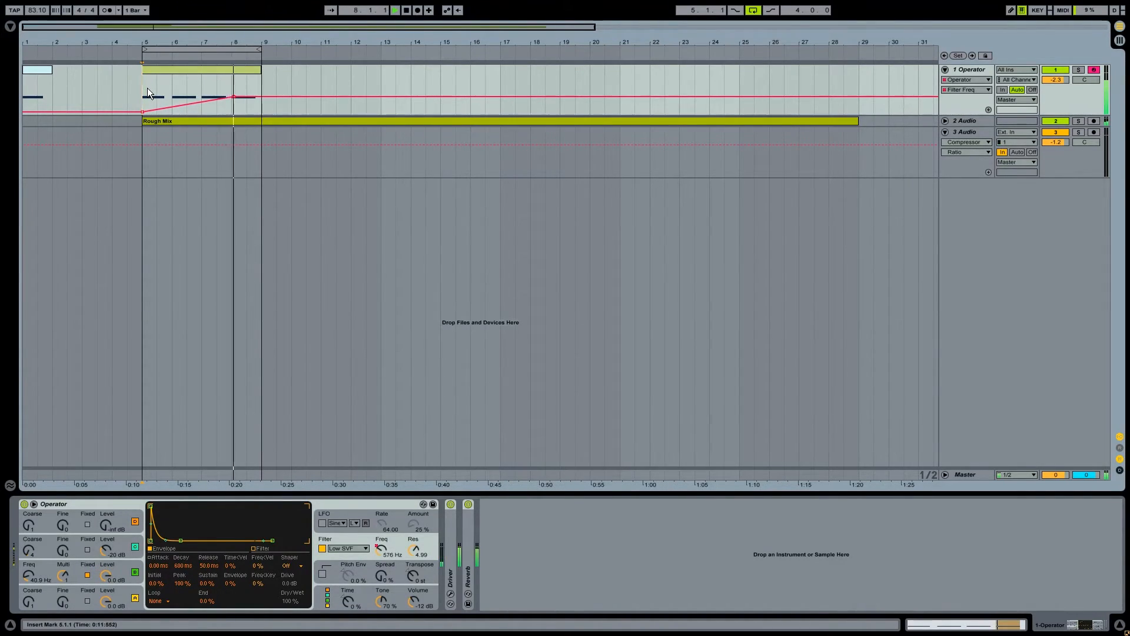
pyautogui.press('space')
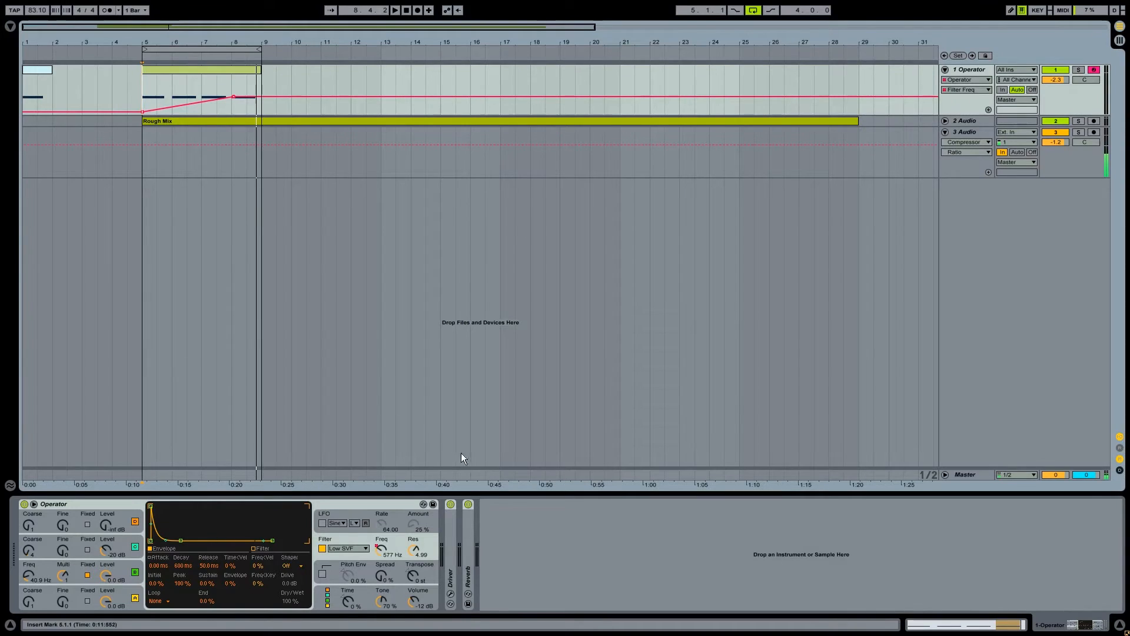
# - Open the Driver plug-in and automate its Resonance to rise from near minimum at bar 5 to its existing level at bar 8
pyautogui.click(450, 593)
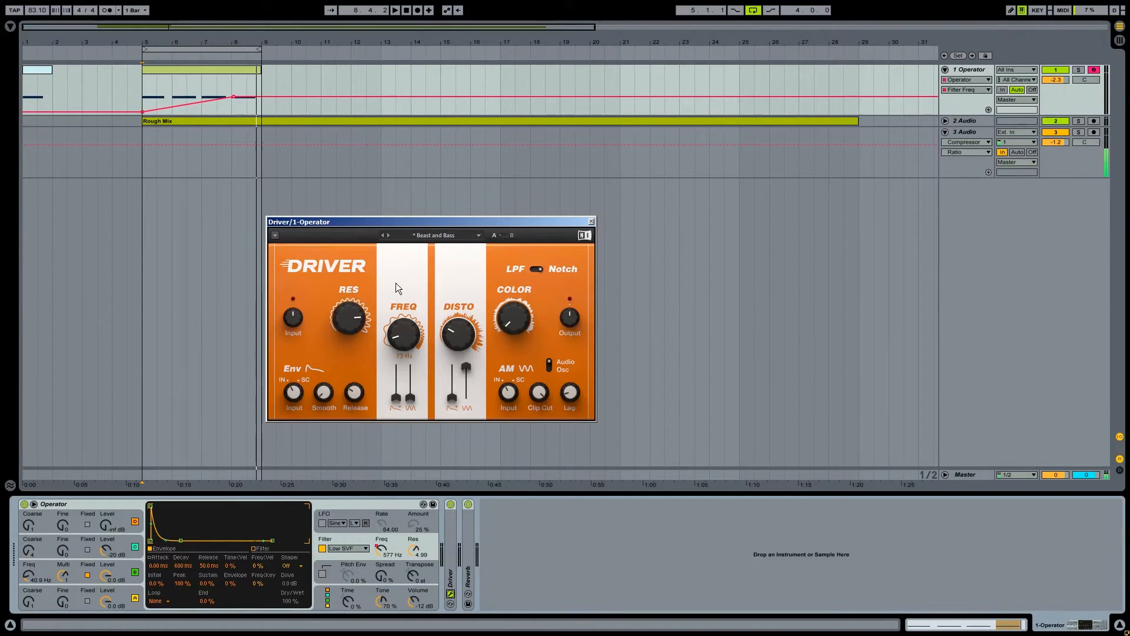
pyautogui.click(355, 326)
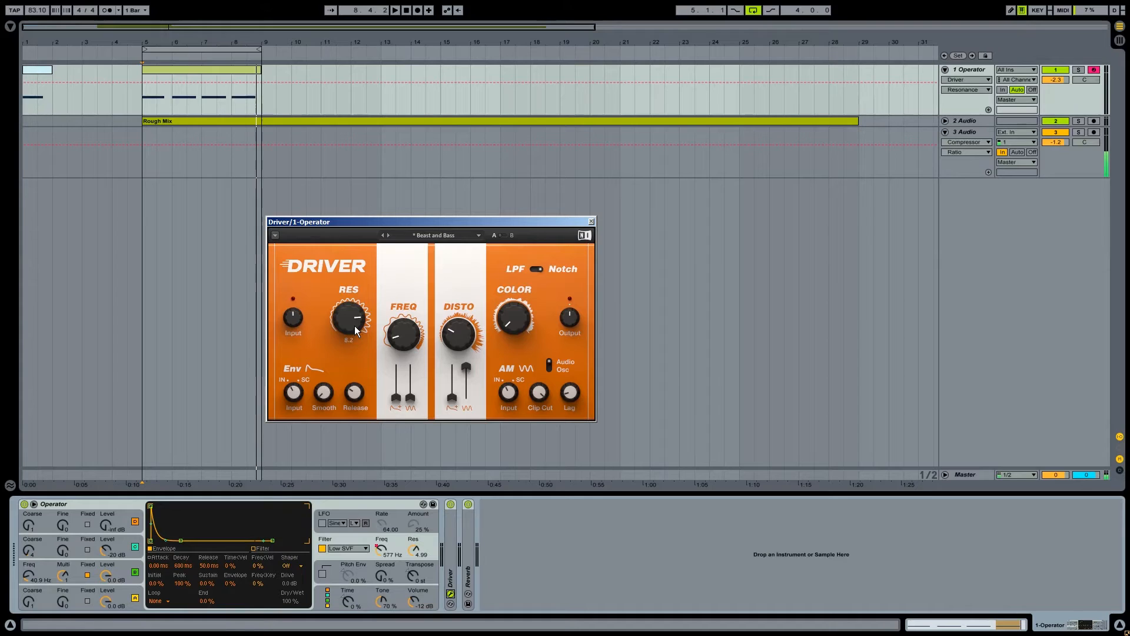
pyautogui.click(239, 89)
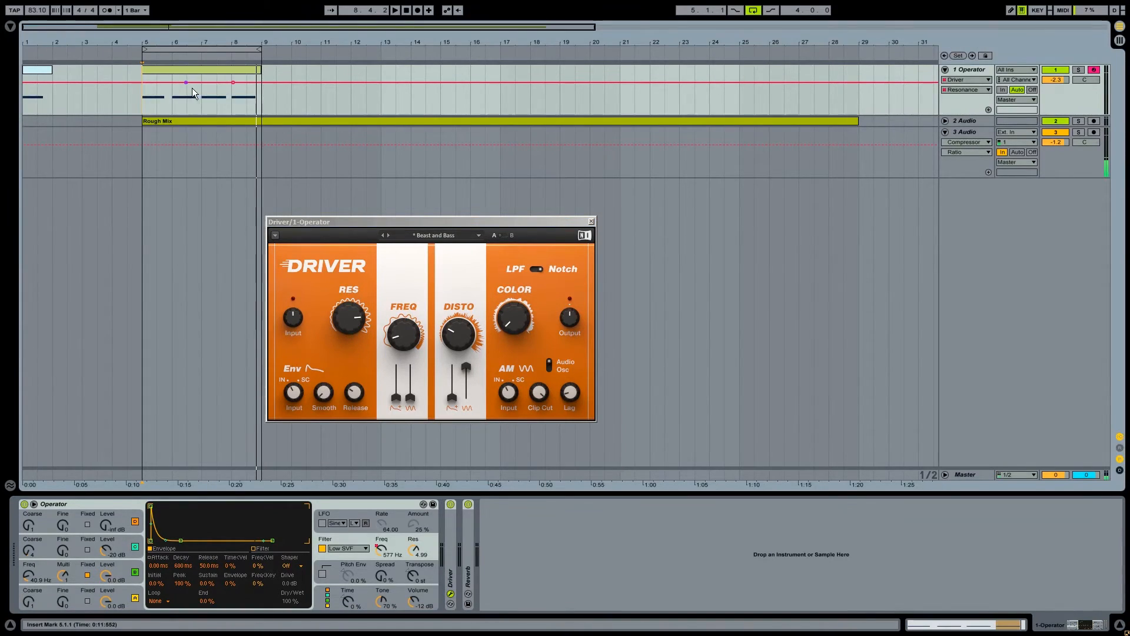
pyautogui.moveTo(164, 83); pyautogui.dragTo(148, 109)
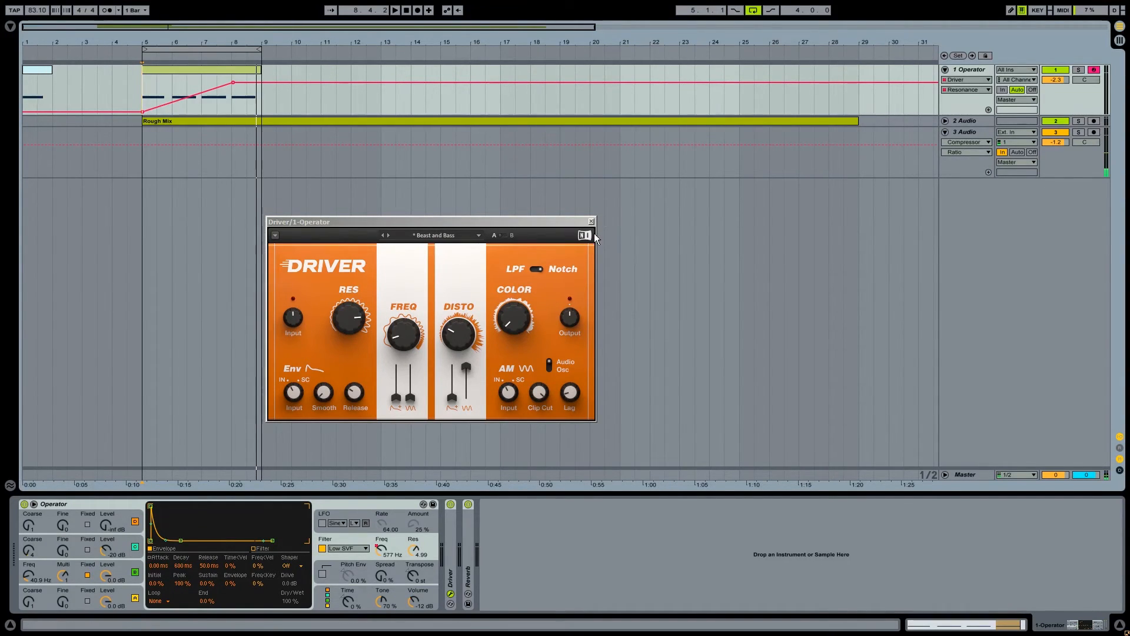
# - Close the Driver window and automate Operator's filter resonance to rise from a low value at bar 5 to 5.29 just after bar 8
pyautogui.click(420, 554)
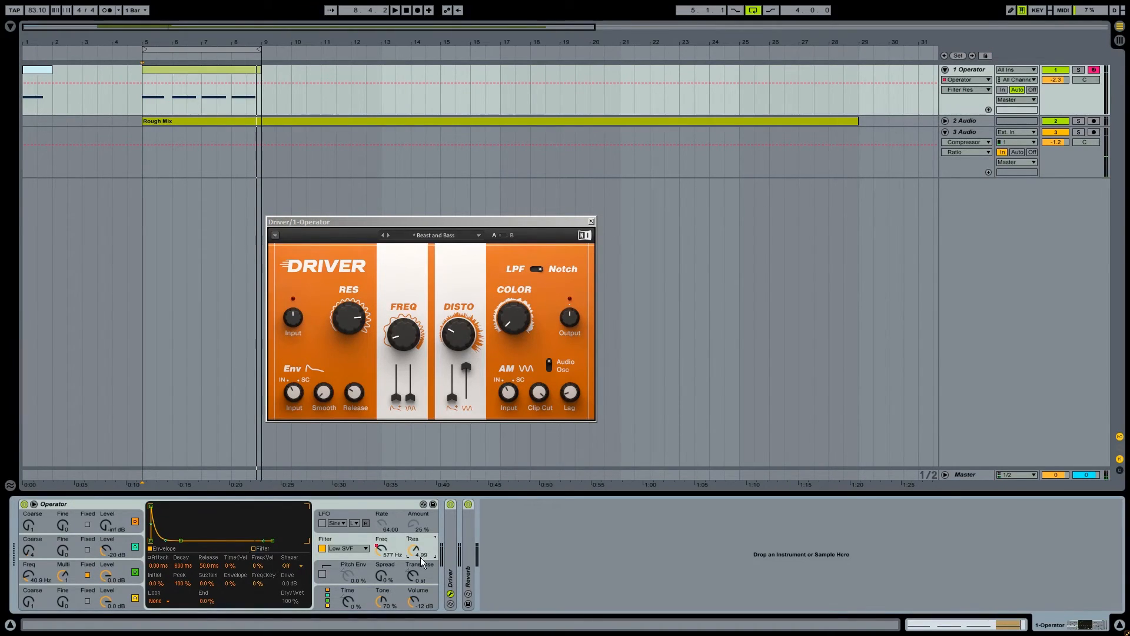
pyautogui.click(590, 222)
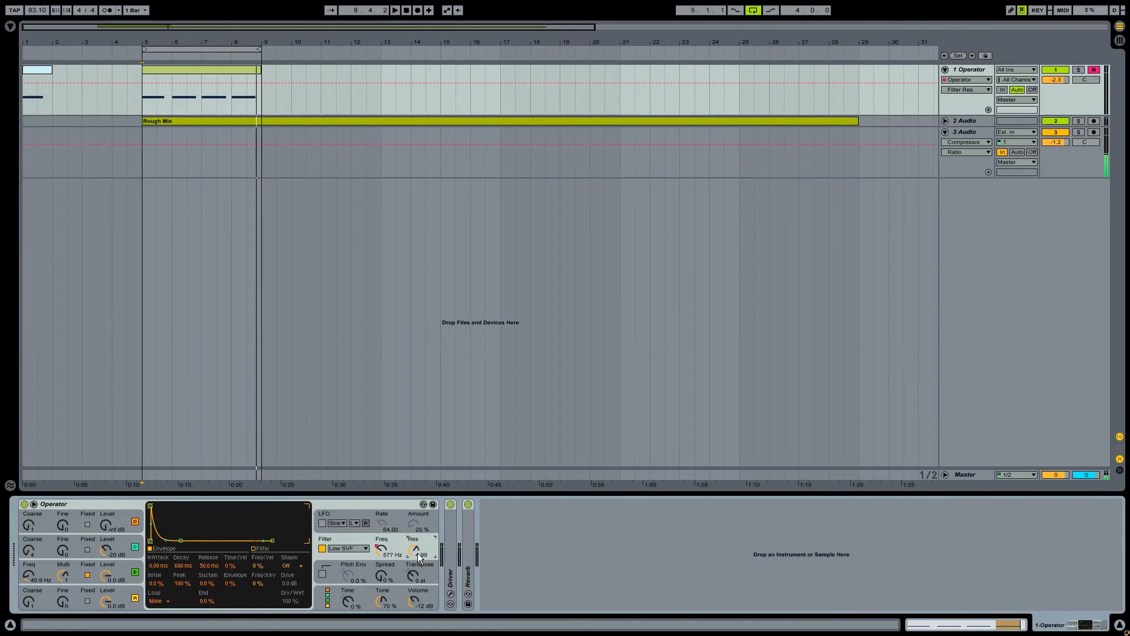
pyautogui.click(246, 83)
pyautogui.moveTo(227, 91); pyautogui.dragTo(225, 95)
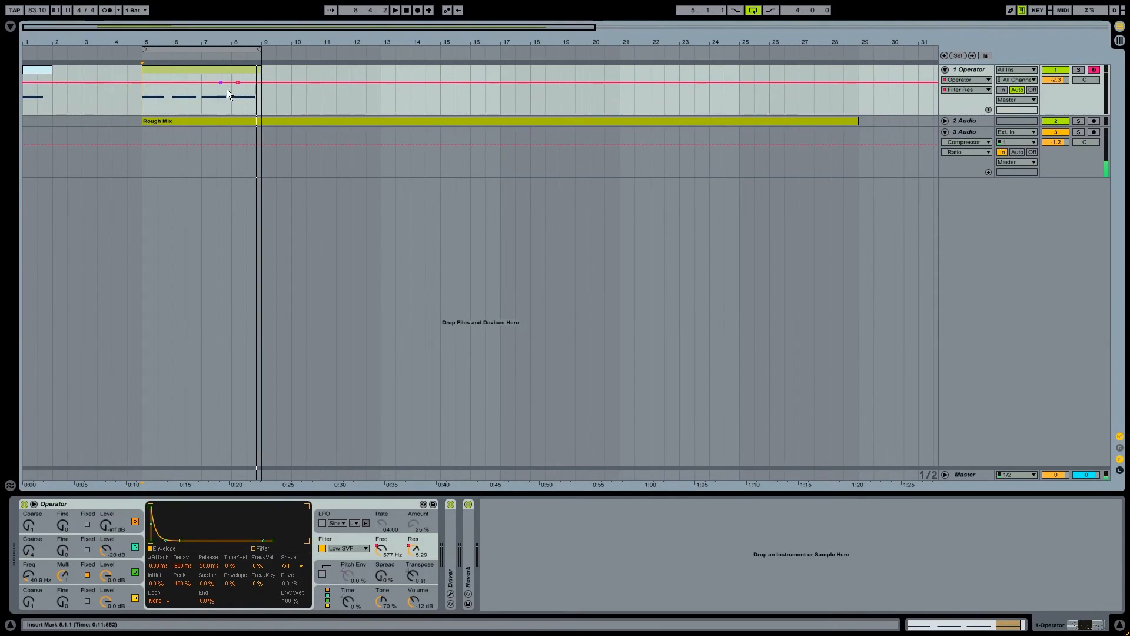
pyautogui.moveTo(141, 84); pyautogui.dragTo(141, 107)
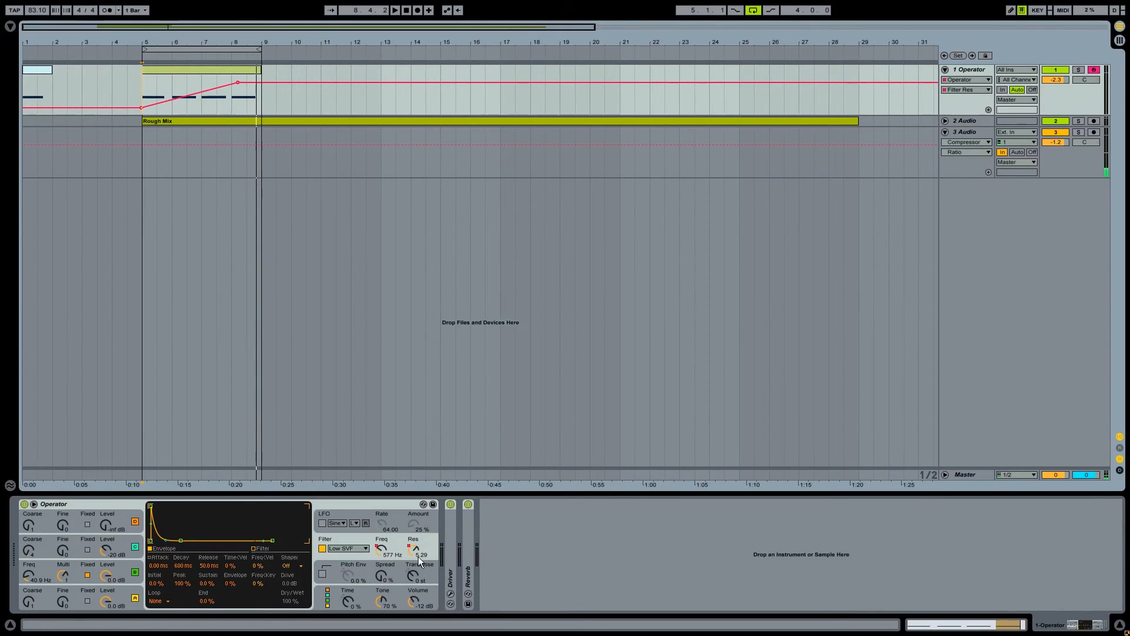
# - Play the clip from bar 5 to hear the combined frequency and resonance automation
pyautogui.click(144, 86)
pyautogui.press('space')
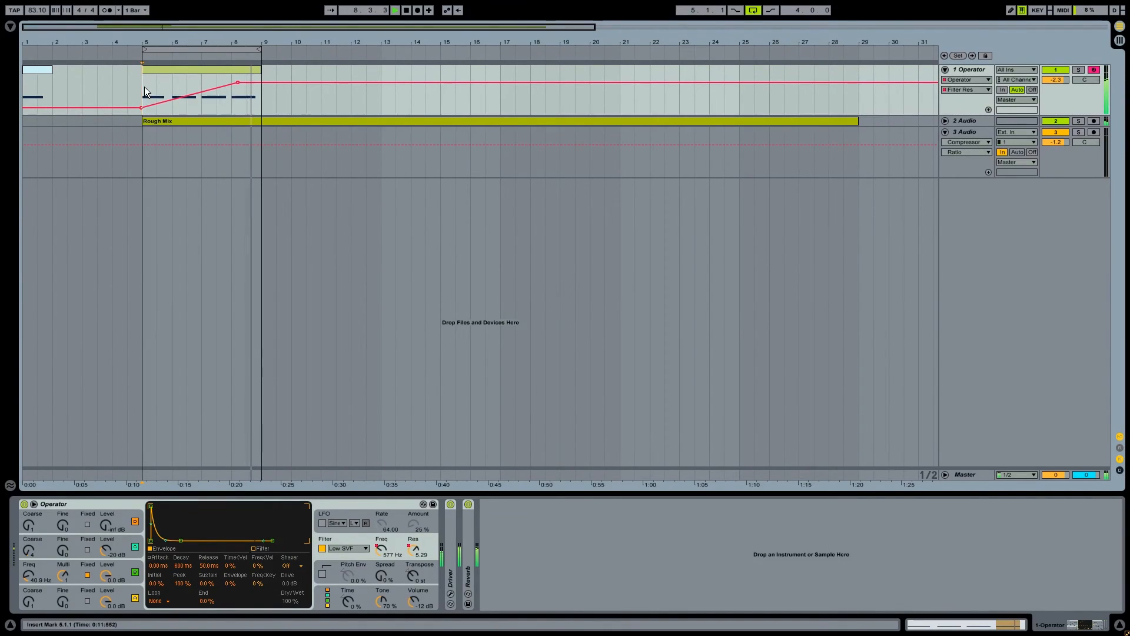
pyautogui.press('space')
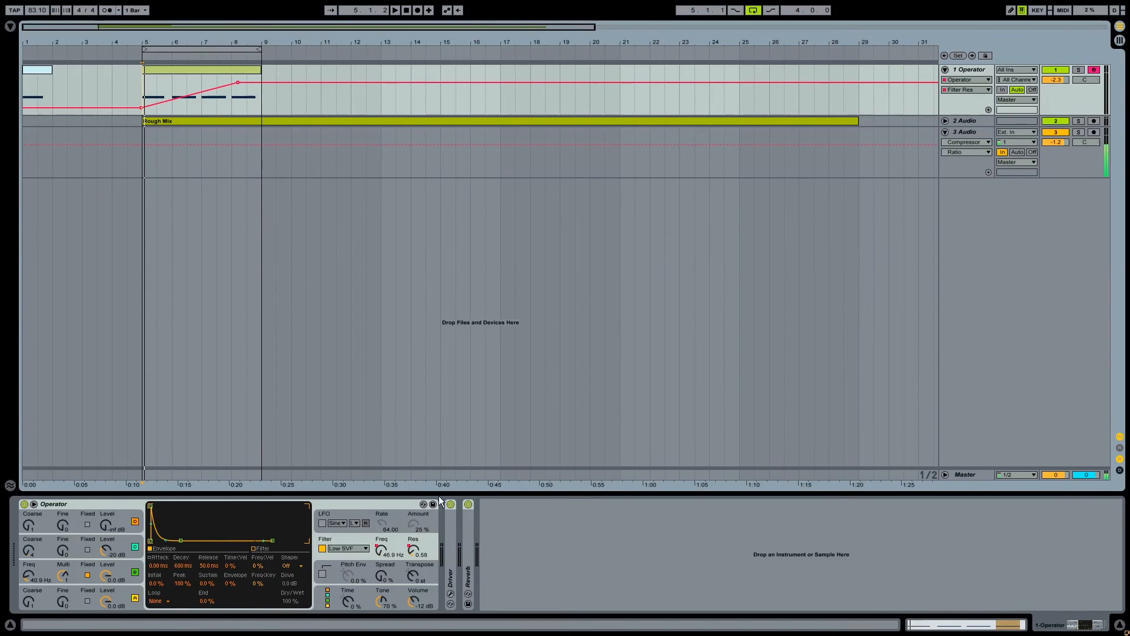
# - Expand the Driver and Reverb devices, review Operator's oscillator B and C settings, and collapse Driver again
pyautogui.doubleClick(458, 531)
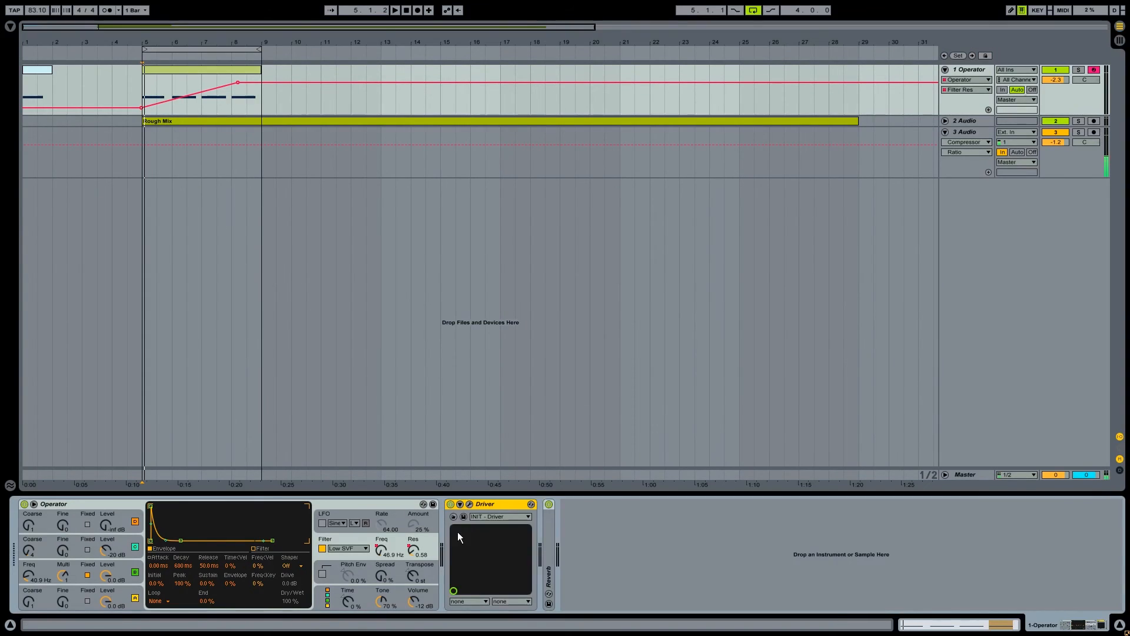
pyautogui.doubleClick(554, 526)
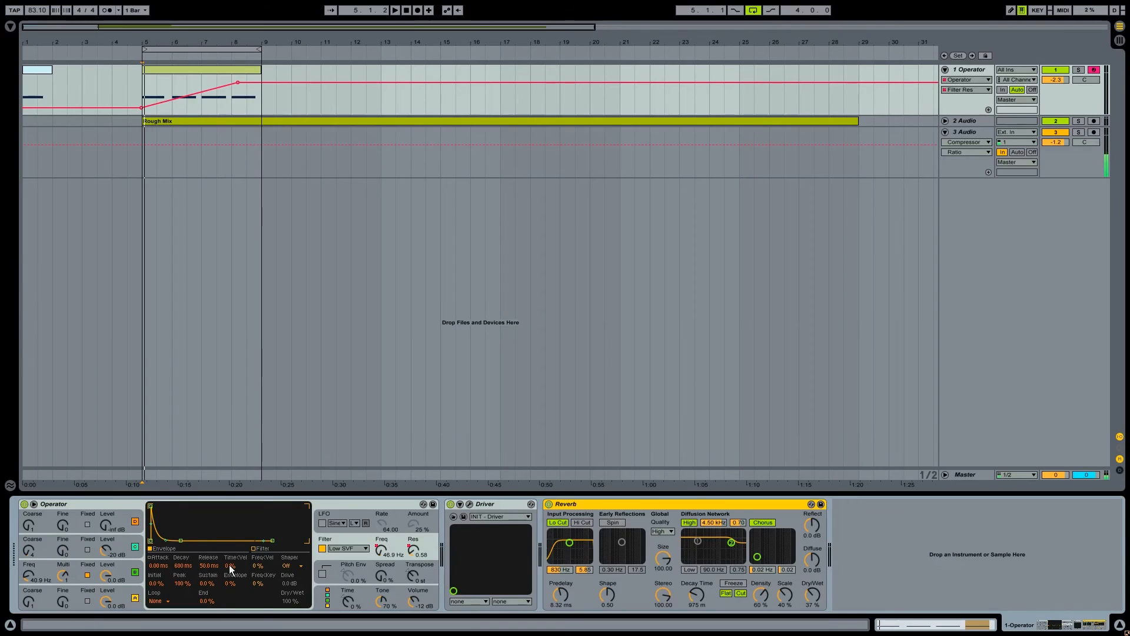
pyautogui.click(130, 587)
pyautogui.click(133, 578)
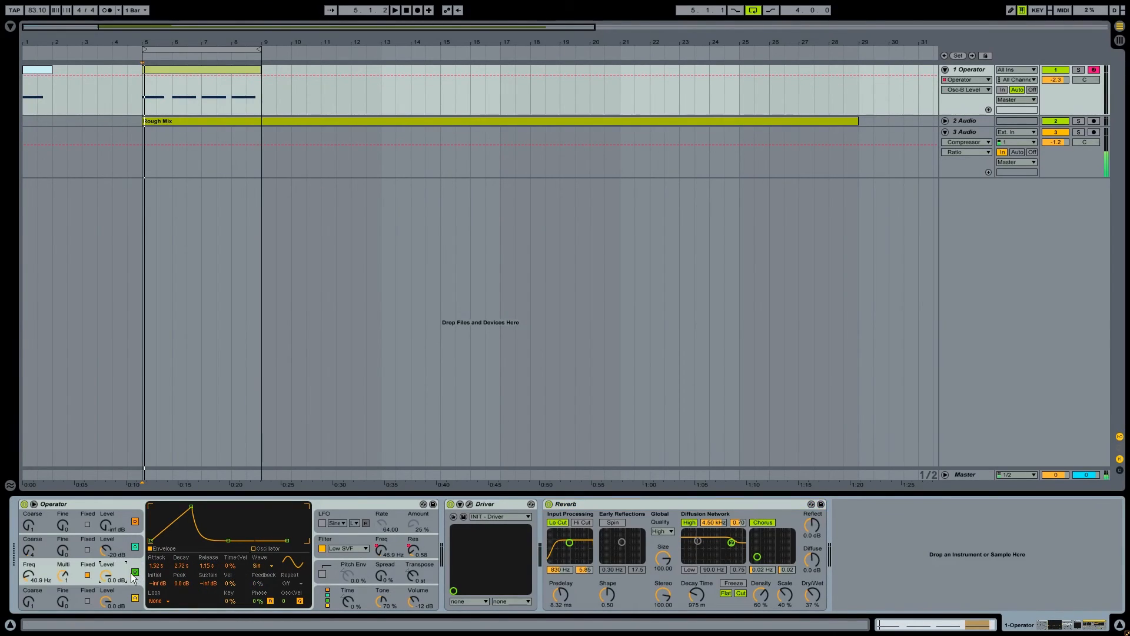
pyautogui.click(125, 548)
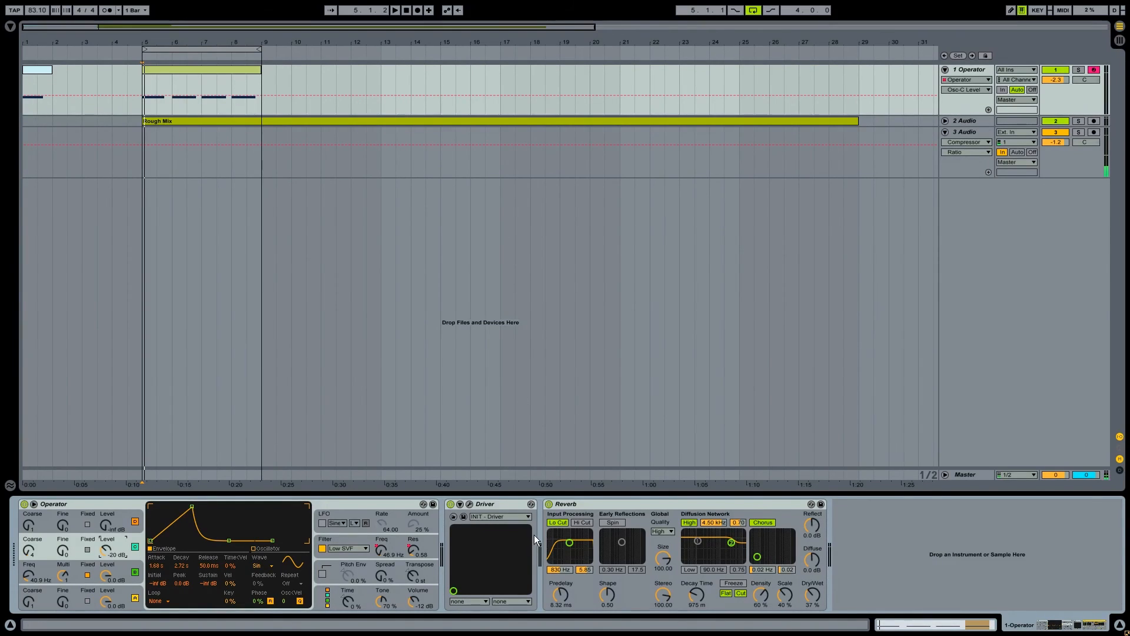
pyautogui.doubleClick(506, 509)
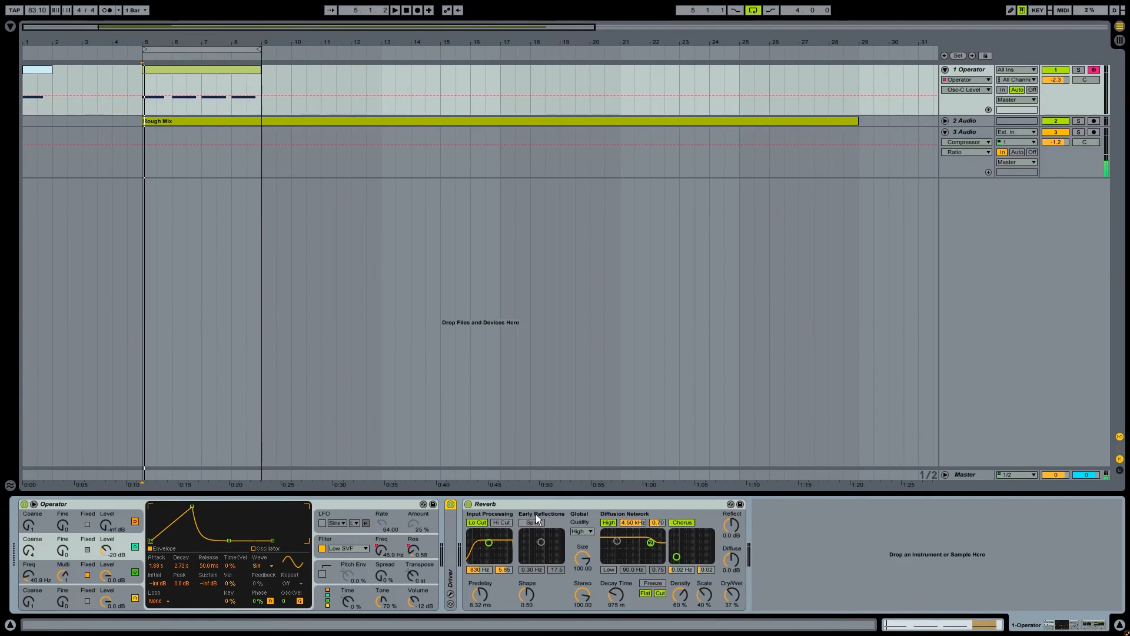